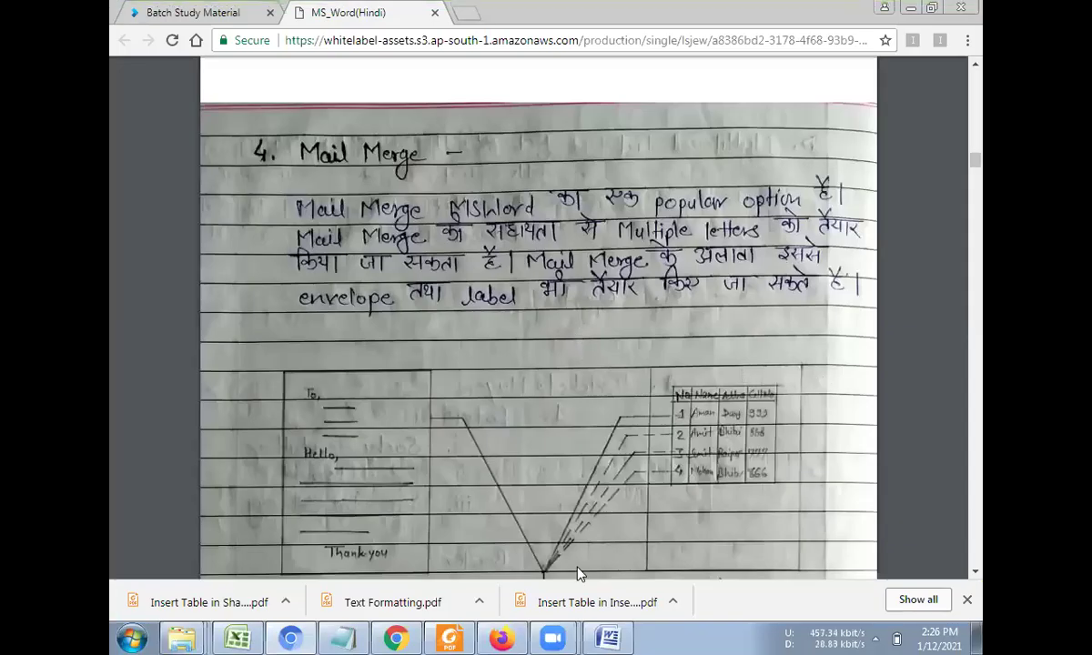
- Glance at the Word document and the PGDCA practical list PDF, then go back to the Mail Merge notes
{"action": "left_click", "coordinate": [607, 637]}
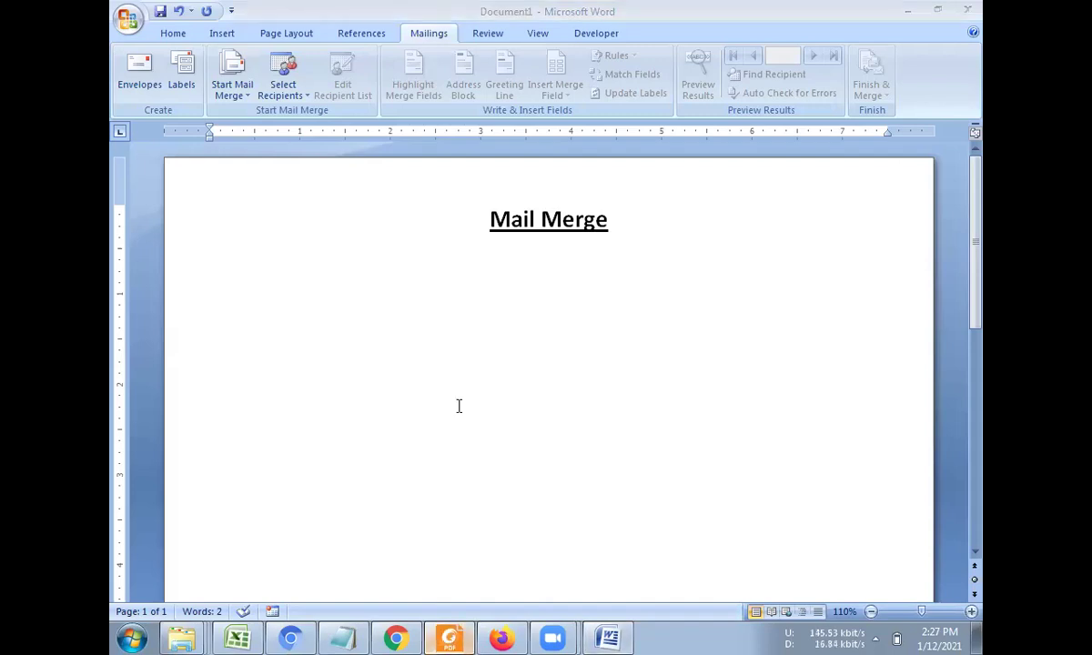
{"action": "left_click", "coordinate": [448, 637]}
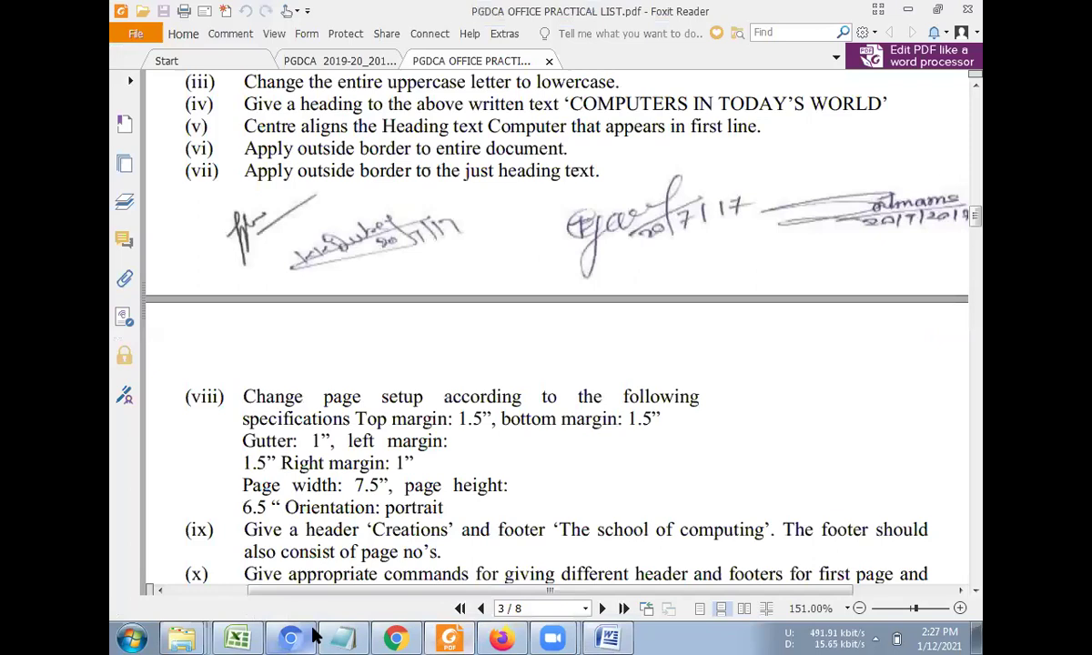
{"action": "left_click", "coordinate": [292, 637]}
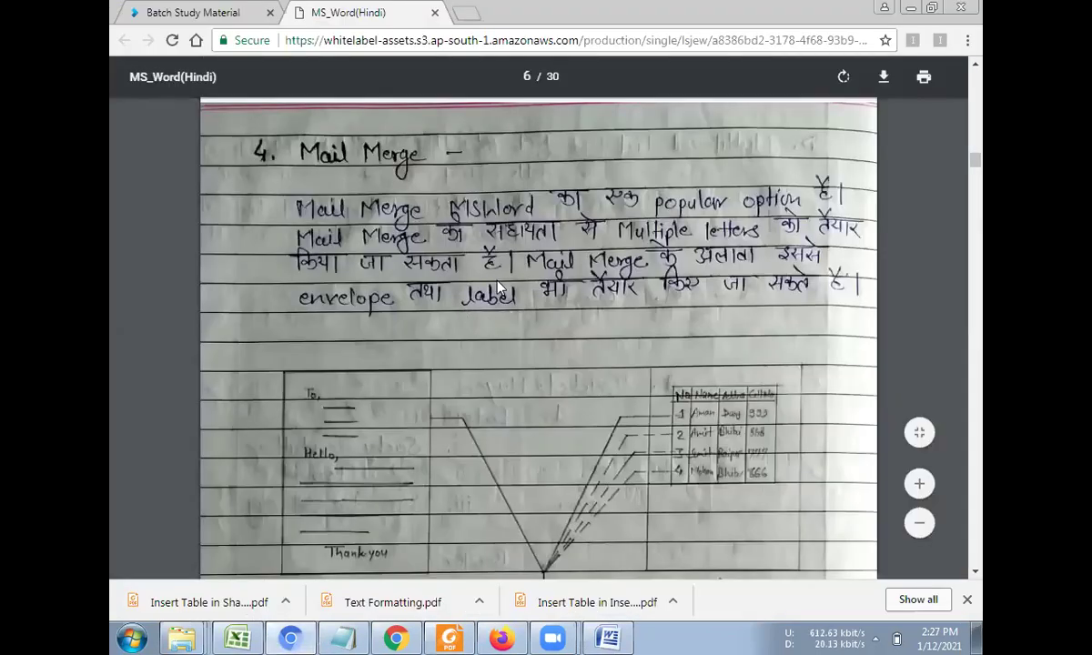
{"action": "scroll", "coordinate": [507, 320], "scroll_direction": "down", "scroll_amount": 1}
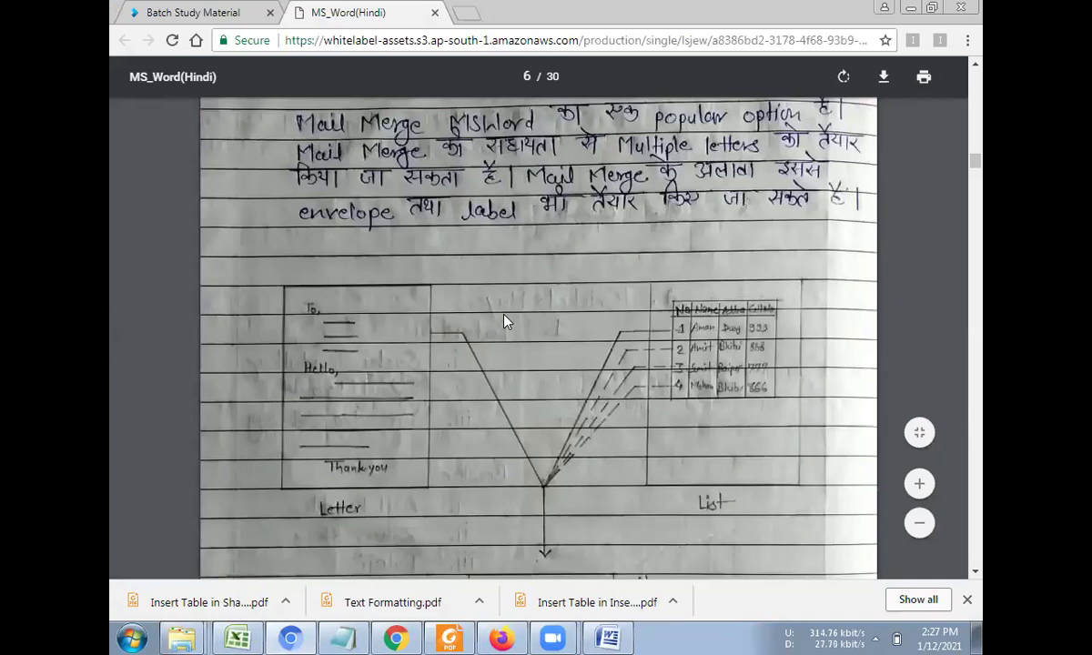
{"action": "scroll", "coordinate": [320, 173], "scroll_direction": "up", "scroll_amount": 1}
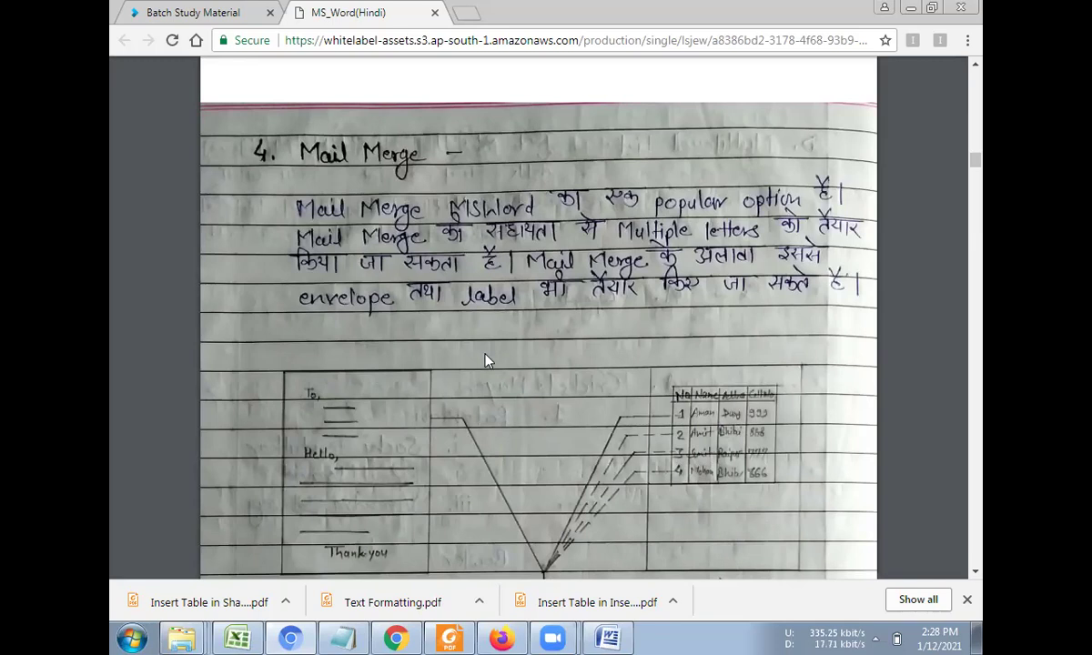
- Scroll the notes to the first-page merge example, then return to Word
{"action": "scroll", "coordinate": [479, 357], "scroll_direction": "down", "scroll_amount": 2}
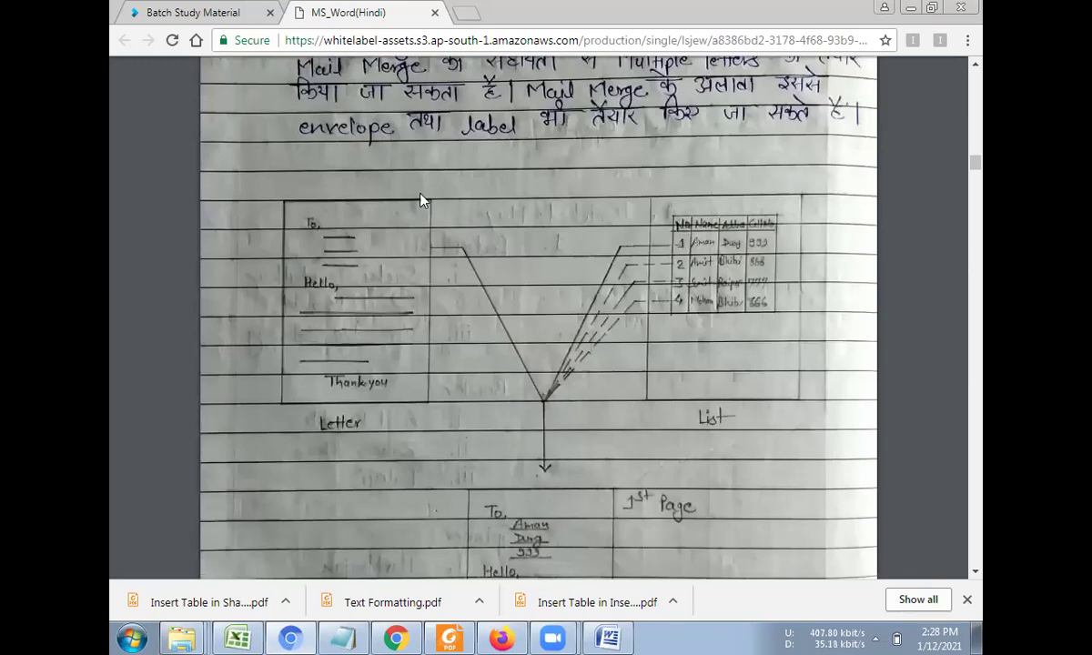
{"action": "scroll", "coordinate": [428, 208], "scroll_direction": "down", "scroll_amount": 2}
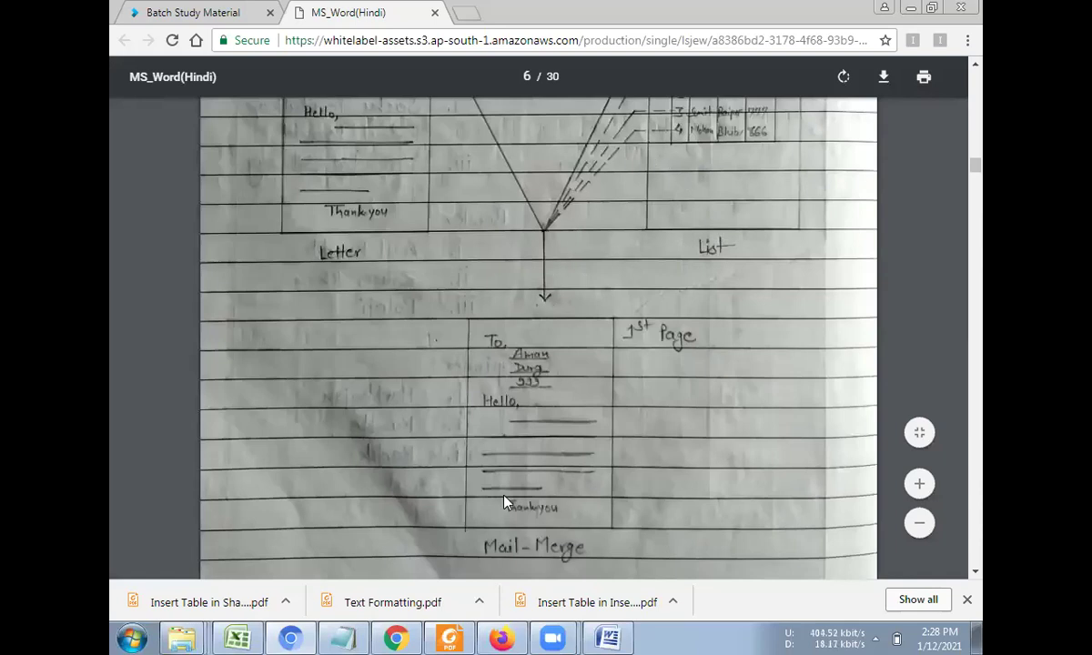
{"action": "scroll", "coordinate": [637, 482], "scroll_direction": "up", "scroll_amount": 1}
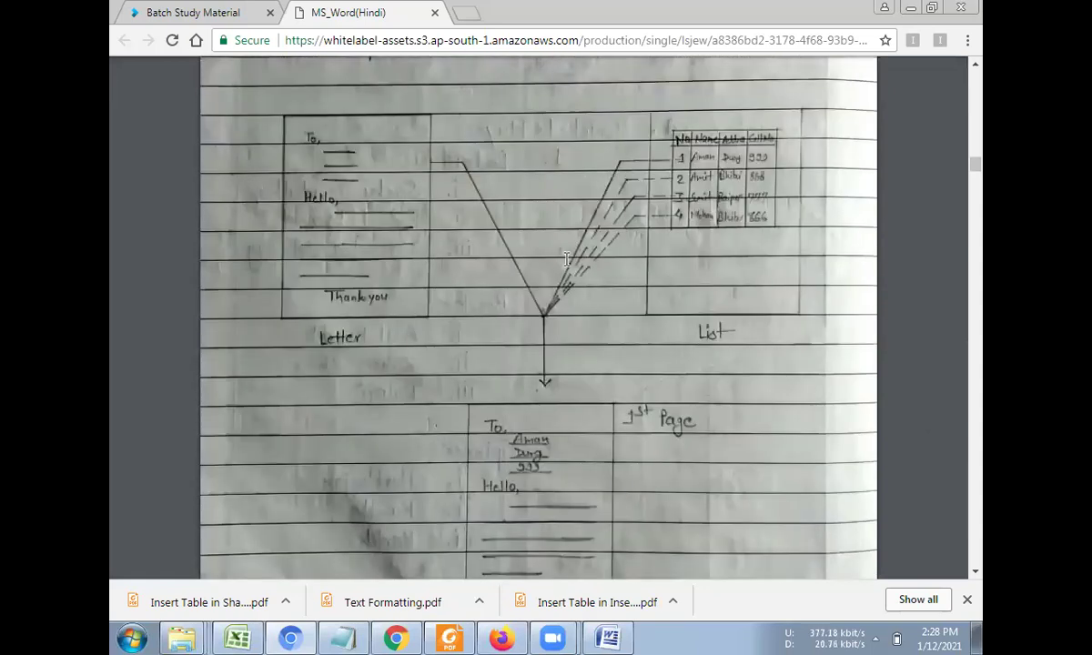
{"action": "key", "text": "alt+Tab"}
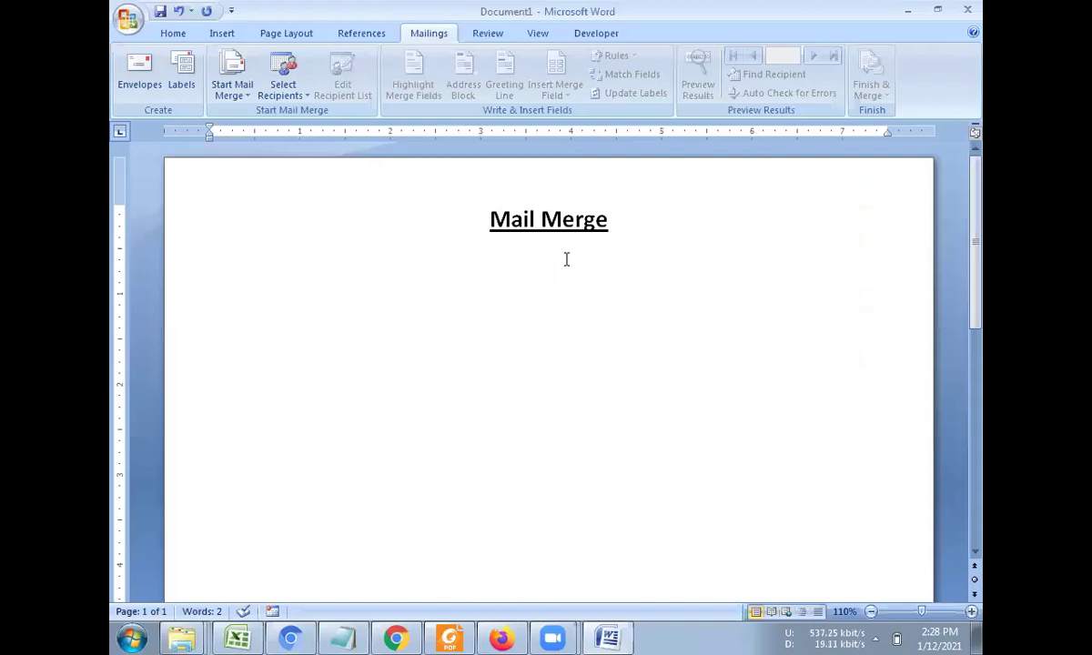
- Replace the 'Mail Merge' heading with 'Admit Card' and start a new line
{"action": "left_click_drag", "start_coordinate": [505, 237], "coordinate": [623, 225]}
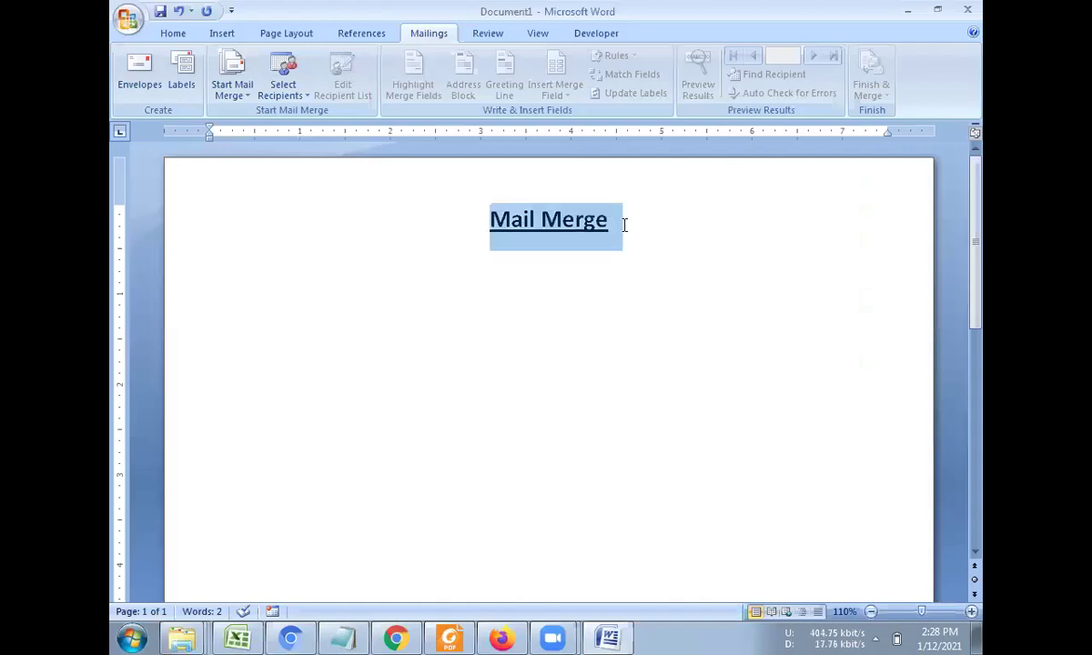
{"action": "type", "text": "A"}
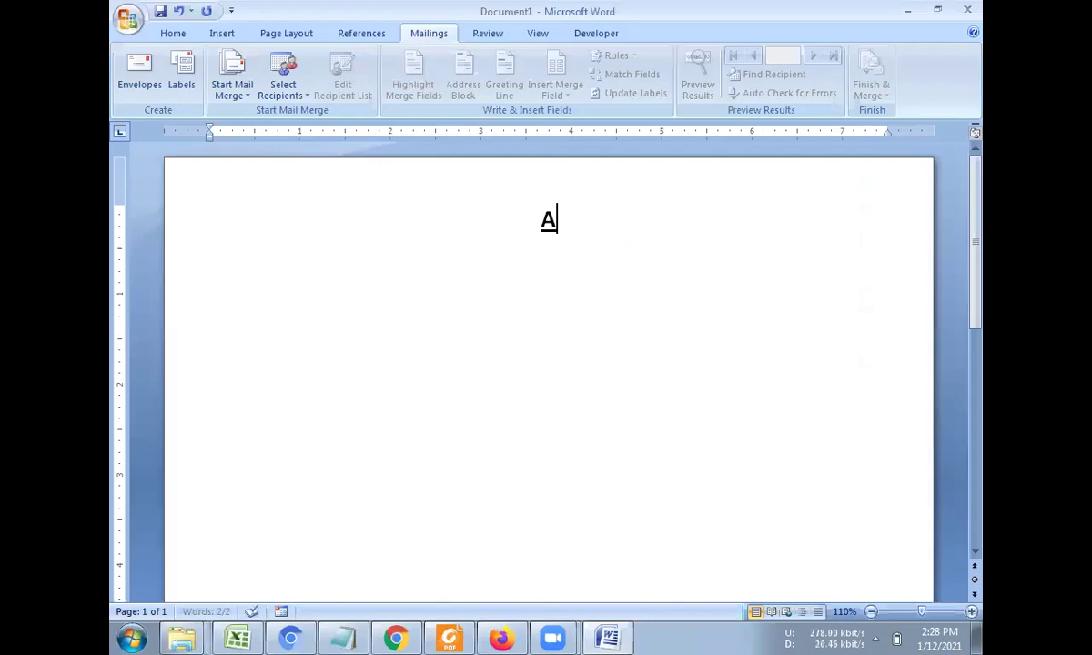
{"action": "type", "text": "dmit Card"}
{"action": "key", "text": "Return"}
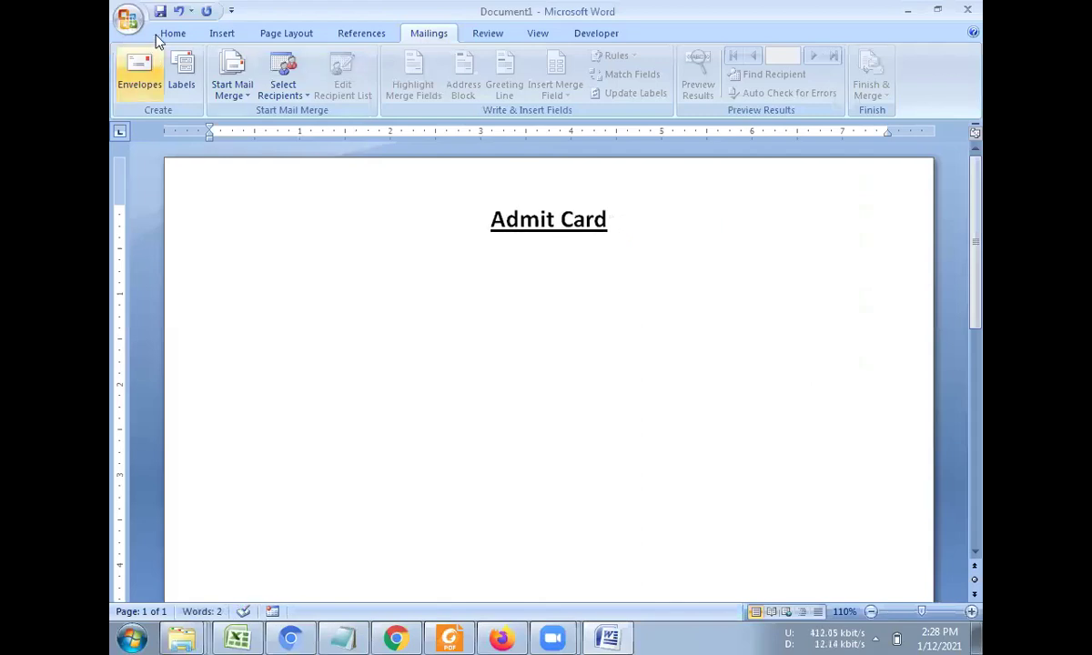
- Turn off underline and bold on the new line and left-align it
{"action": "left_click", "coordinate": [173, 33]}
{"action": "left_click", "coordinate": [233, 86]}
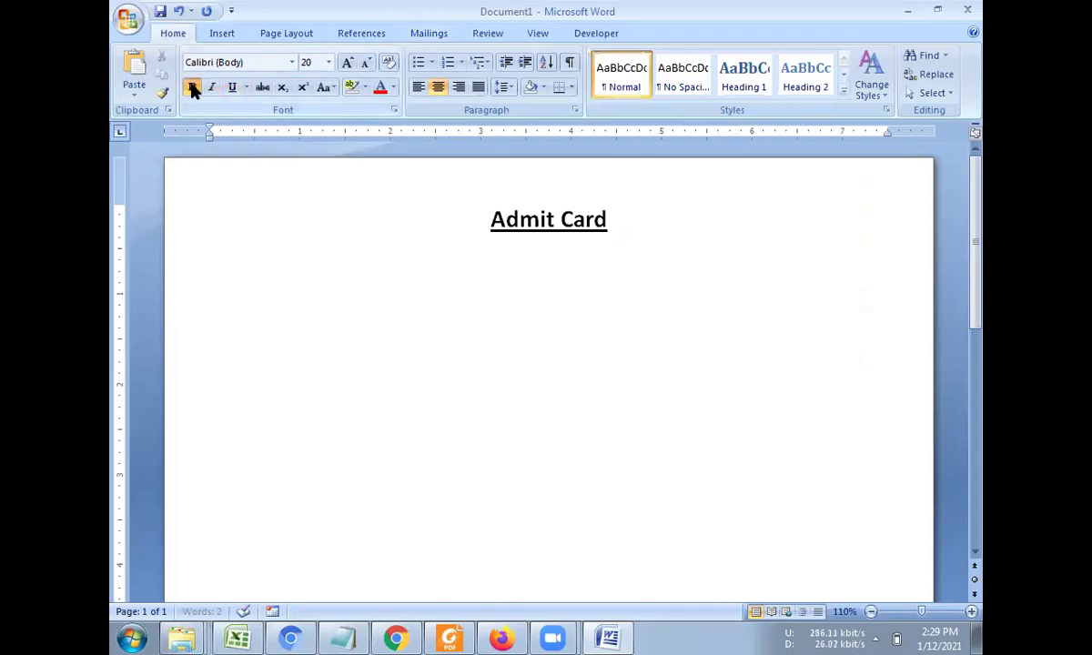
{"action": "left_click", "coordinate": [192, 86]}
{"action": "left_click", "coordinate": [417, 88]}
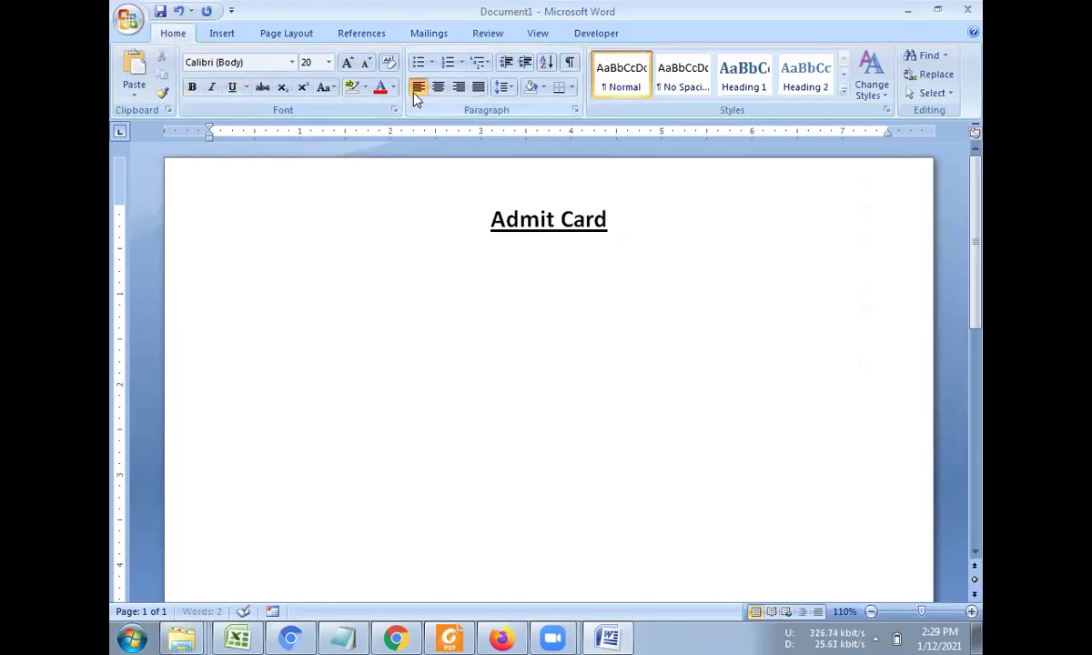
- Type 'Student Name:', 'Roll No:' and 'Class:' on three separate lines
{"action": "type", "text": "Student "}
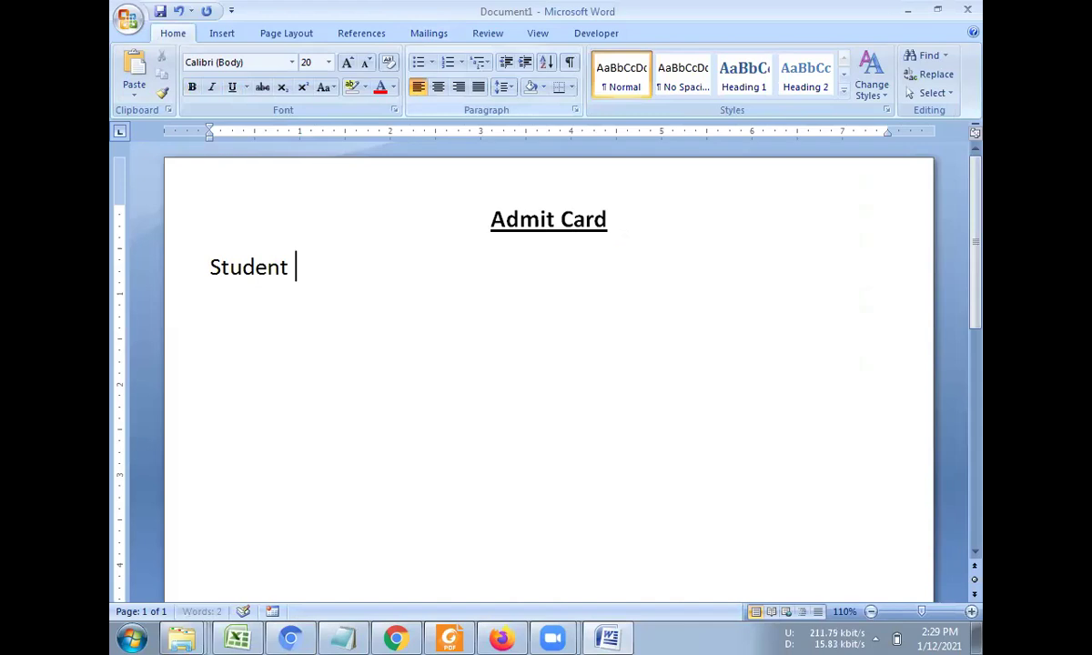
{"action": "type", "text": "Name:"}
{"action": "key", "text": "Return"}
{"action": "type", "text": "Roll No:"}
{"action": "key", "text": "Return"}
{"action": "type", "text": "Class:"}
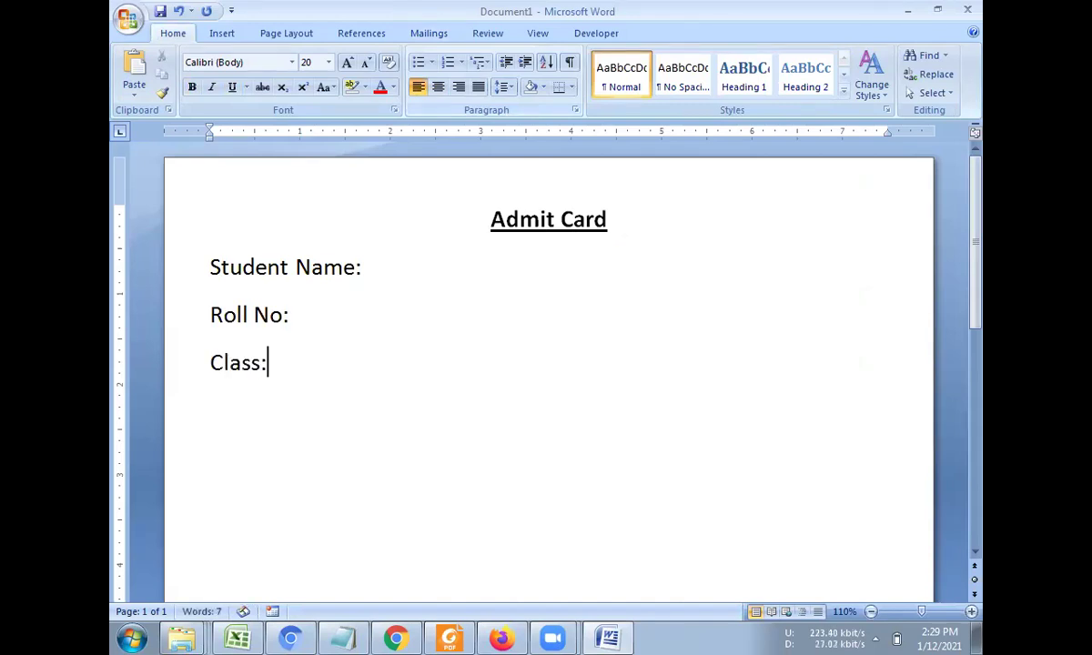
- Insert tabs before each colon so the three colons line up in one column
{"action": "left_click", "coordinate": [358, 267]}
{"action": "key", "text": "Tab"}
{"action": "left_click", "coordinate": [285, 314]}
{"action": "key", "text": "Tab"}
{"action": "key", "text": "Tab"}
{"action": "key", "text": "Tab"}
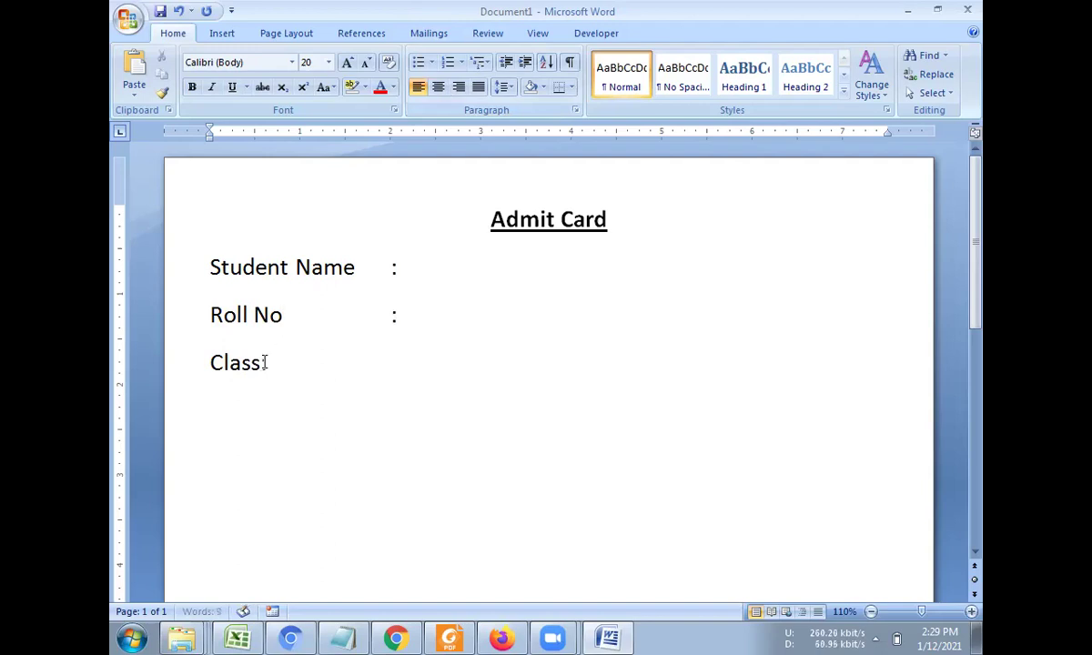
{"action": "left_click", "coordinate": [262, 363]}
{"action": "key", "text": "Tab"}
{"action": "key", "text": "Tab"}
- Below the Class line, type the =rand() sample-text formula
{"action": "left_click", "coordinate": [418, 363]}
{"action": "key", "text": "Return"}
{"action": "key", "text": "Return"}
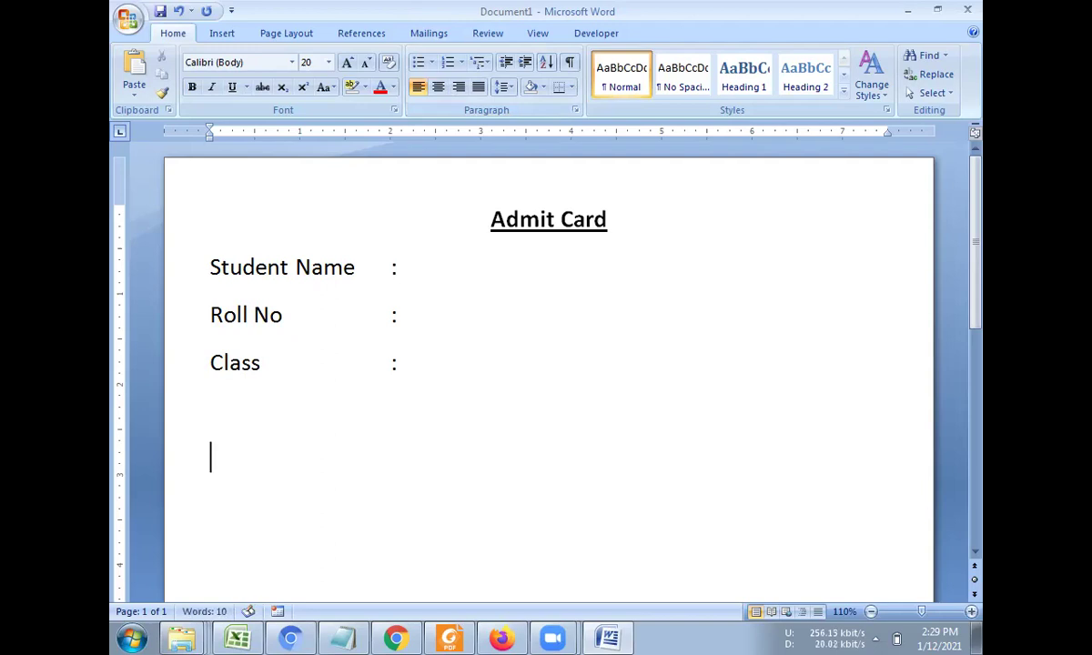
{"action": "type", "text": "=rand()"}
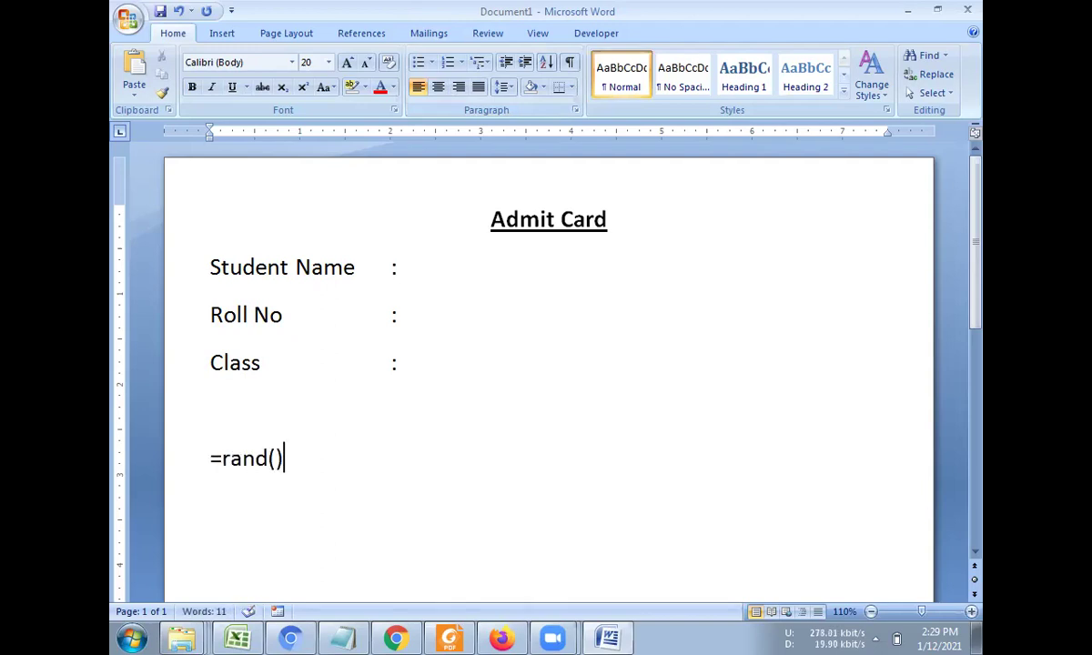
- Change the formula to =rand(3,2) and generate the sample paragraphs
{"action": "key", "text": "Left"}
{"action": "type", "text": "3,3"}
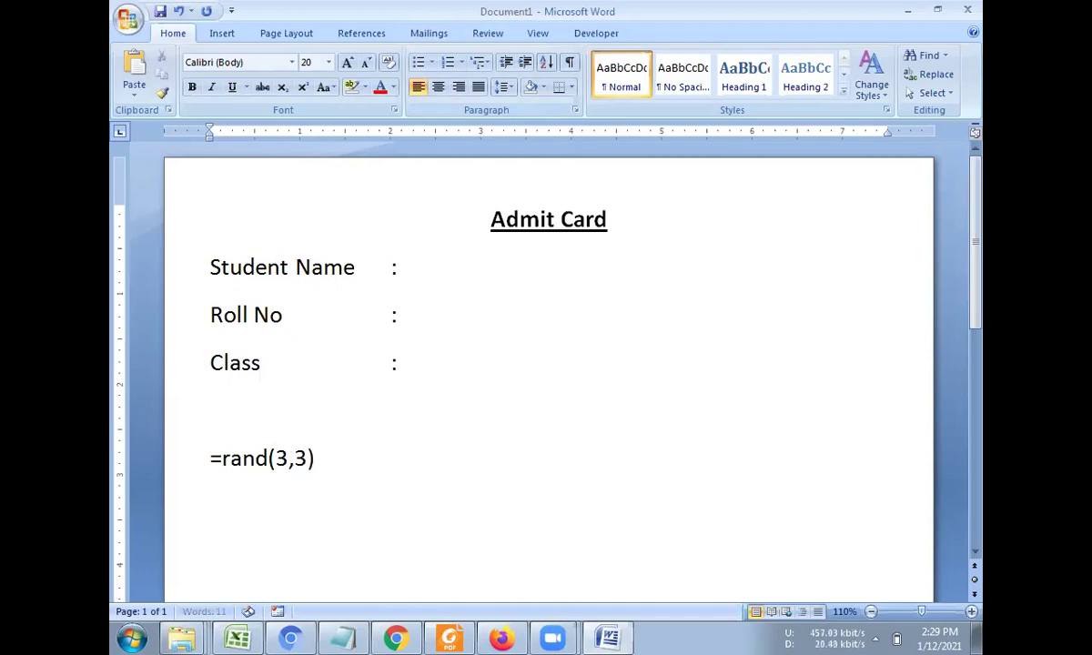
{"action": "key", "text": "BackSpace"}
{"action": "type", "text": "2"}
{"action": "key", "text": "Return"}
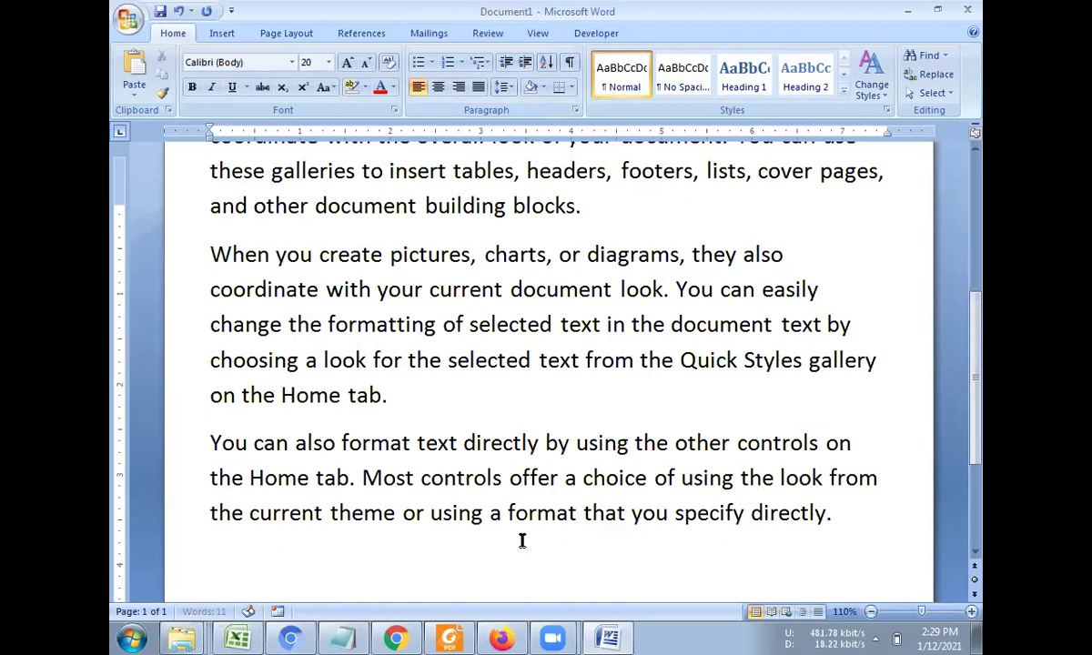
- Delete everything after the first sample paragraph, including the leftover dot
{"action": "scroll", "coordinate": [469, 397], "scroll_direction": "up", "scroll_amount": 2}
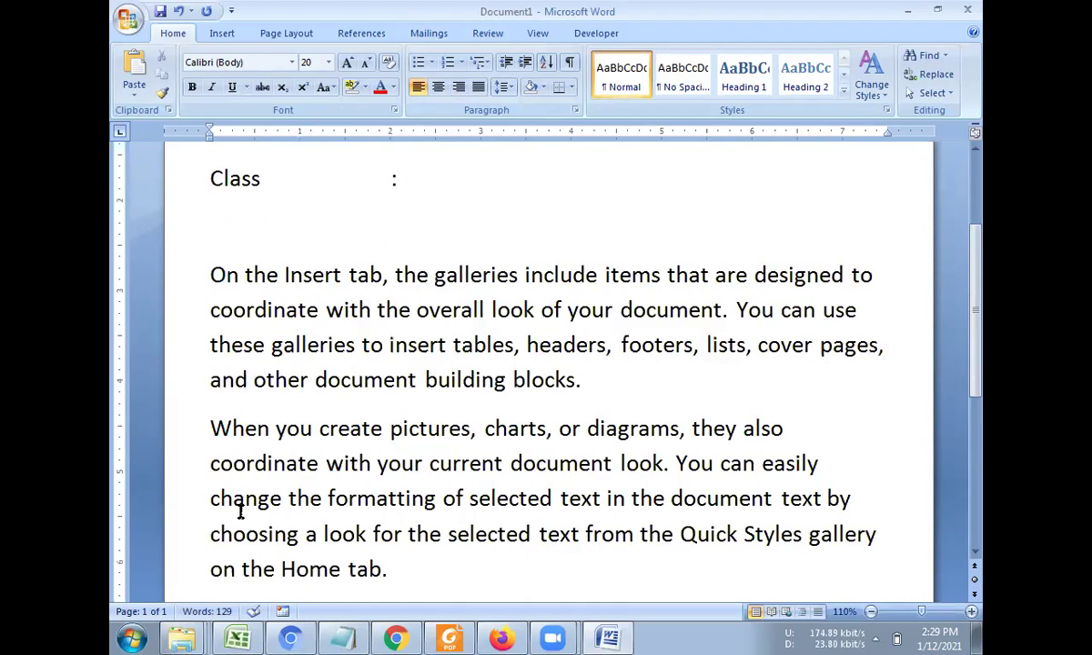
{"action": "left_click", "coordinate": [211, 427]}
{"action": "key", "text": "ctrl+shift+End"}
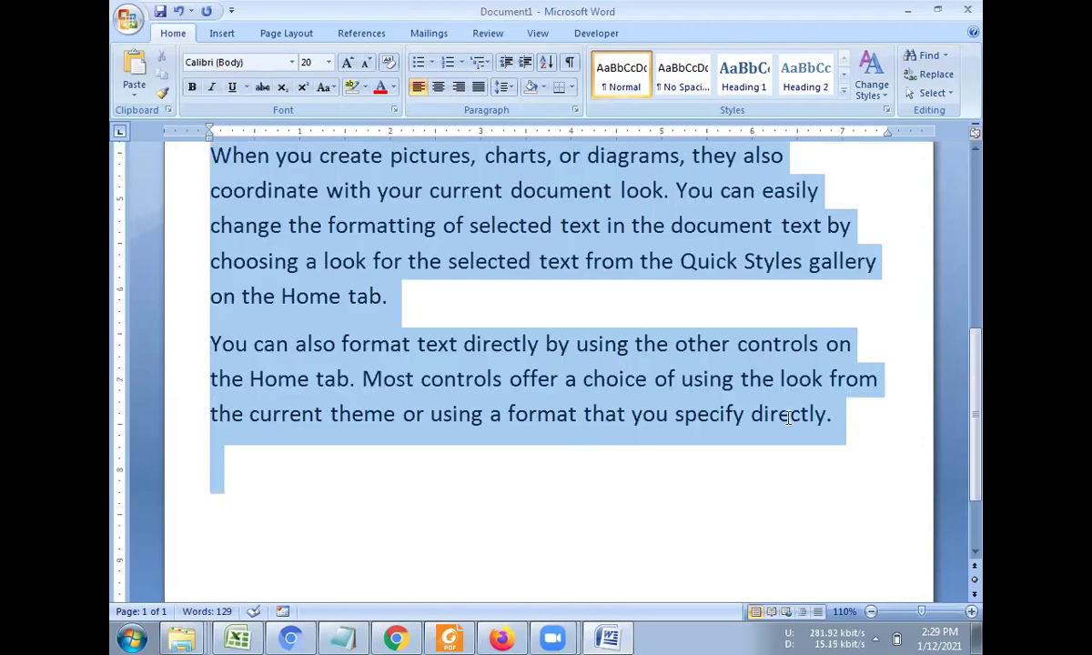
{"action": "key", "text": "Delete"}
{"action": "scroll", "coordinate": [637, 417], "scroll_direction": "up", "scroll_amount": 5}
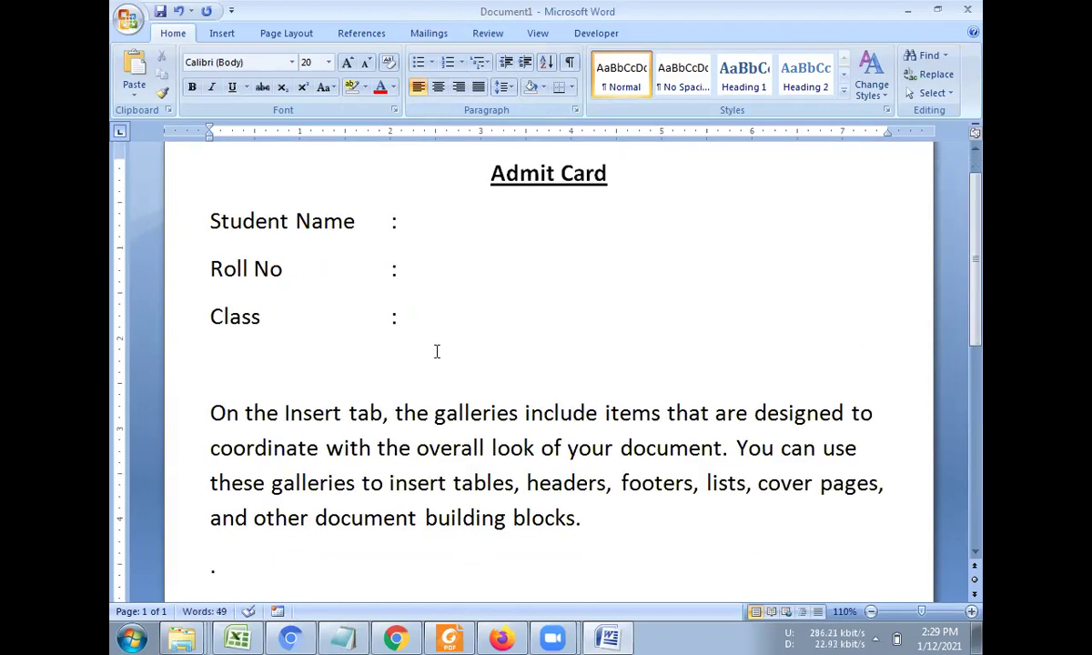
{"action": "key", "text": "BackSpace"}
- Add a closing line reading 'From Sai college bhilai' below the paragraph
{"action": "key", "text": "Return"}
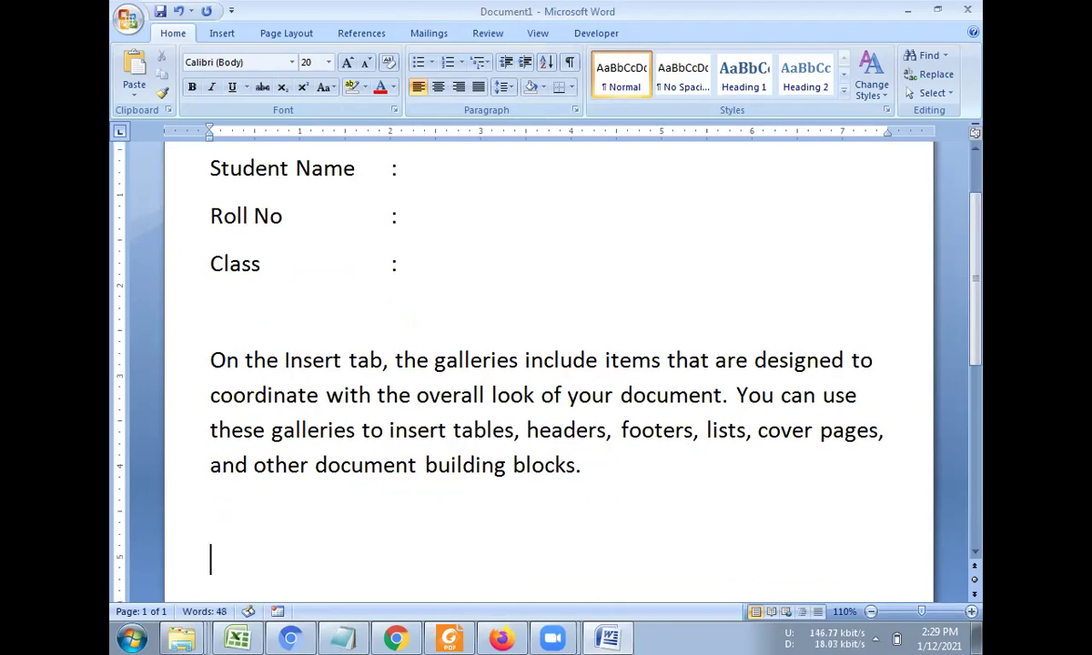
{"action": "type", "text": "From]]]"}
{"action": "key", "text": "BackSpace"}
{"action": "key", "text": "BackSpace"}
{"action": "key", "text": "BackSpace"}
{"action": "key", "text": "BackSpace"}
{"action": "key", "text": "BackSpace"}
{"action": "key", "text": "BackSpace"}
{"action": "type", "text": "From Sai co"}
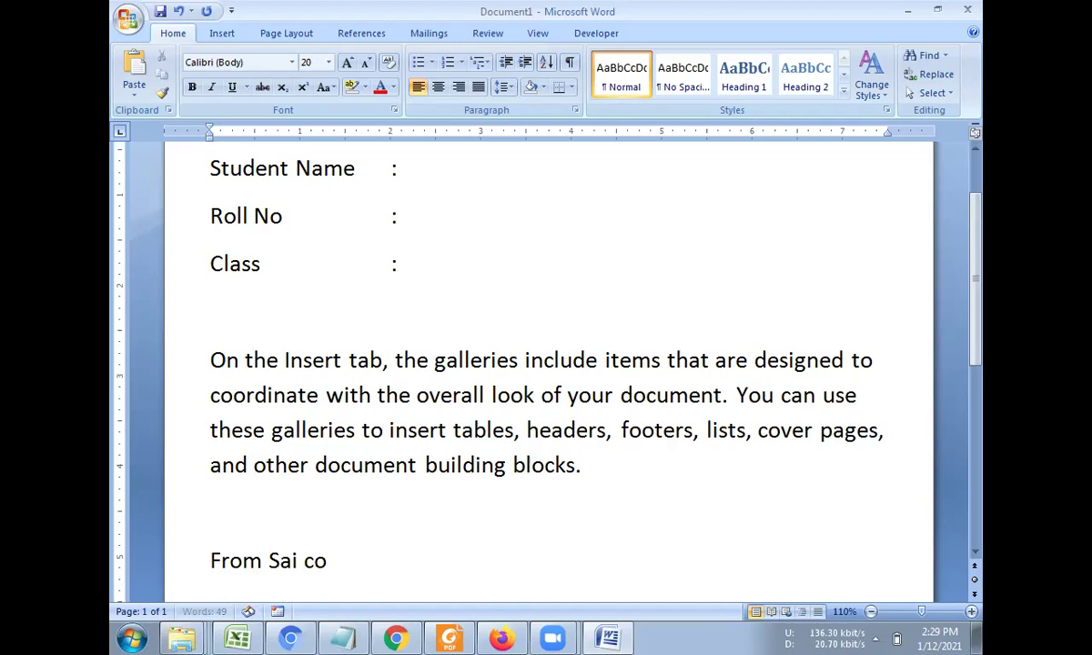
{"action": "type", "text": "llege bhilai"}
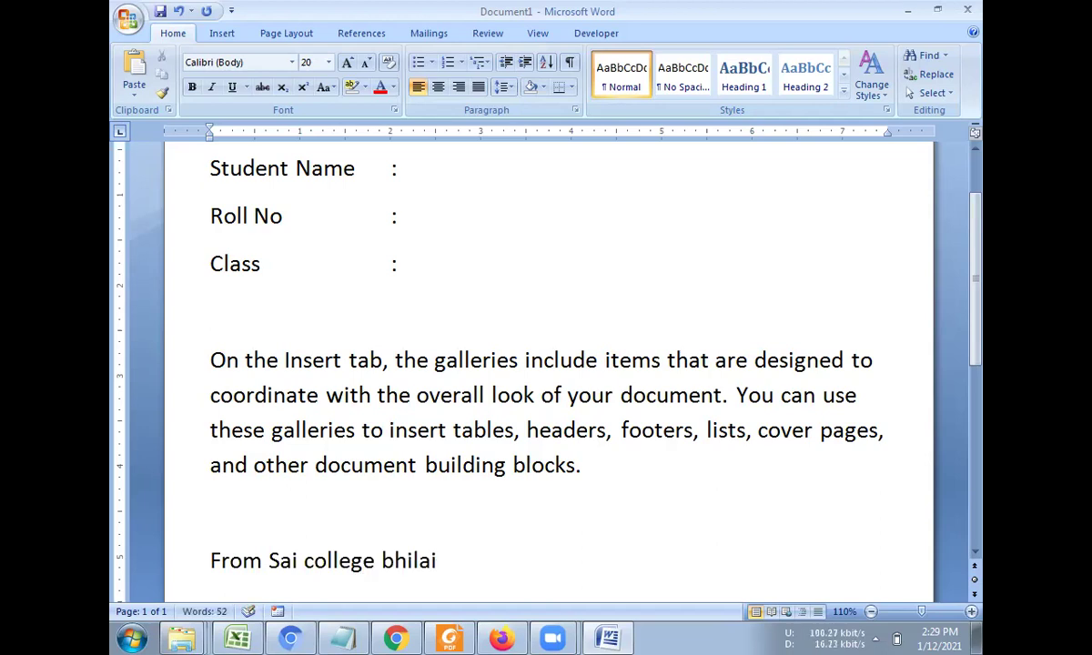
- Check the blanks after the Student Name, Roll No and Class colons, then switch to Mailings
{"action": "scroll", "coordinate": [550, 469], "scroll_direction": "up", "scroll_amount": 2}
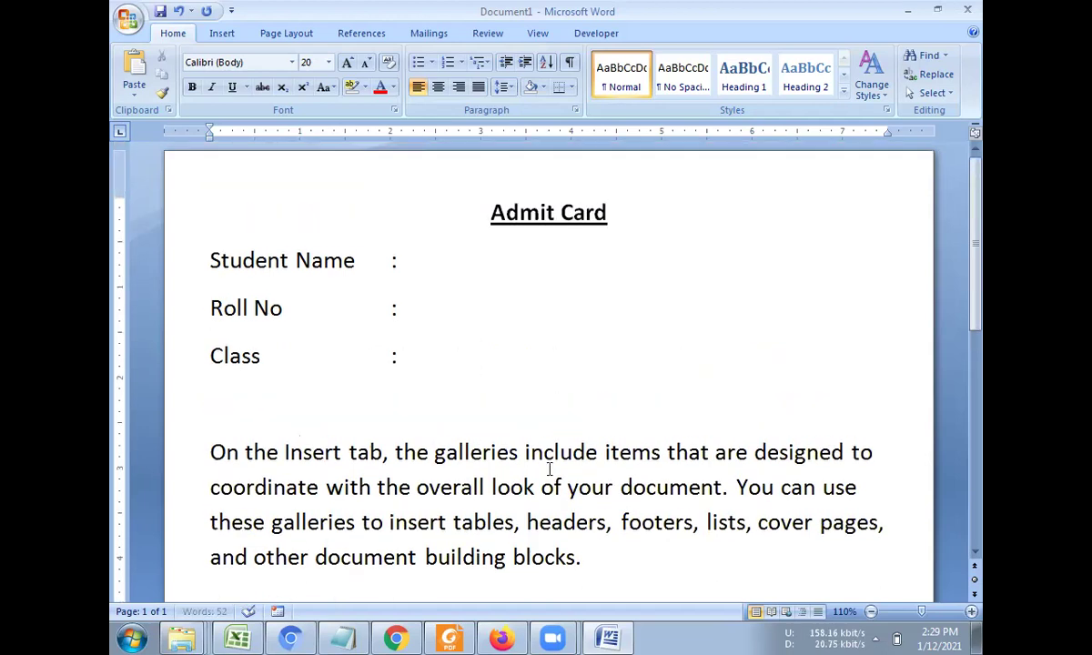
{"action": "scroll", "coordinate": [840, 578], "scroll_direction": "down", "scroll_amount": 1, "text": "ctrl"}
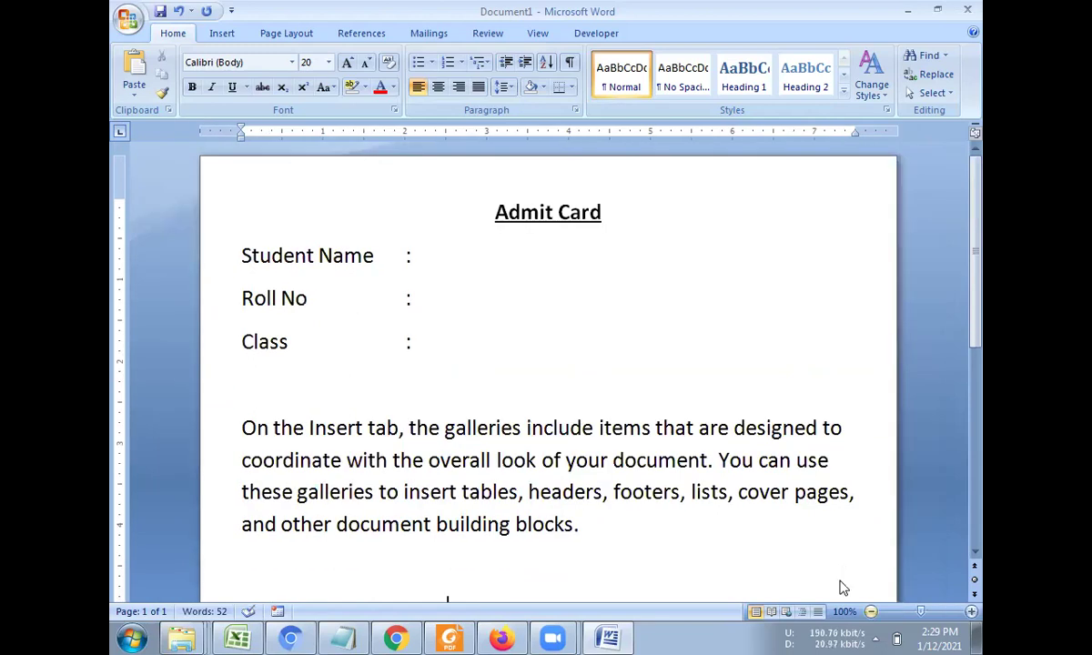
{"action": "scroll", "coordinate": [841, 587], "scroll_direction": "down", "scroll_amount": 3, "text": "ctrl"}
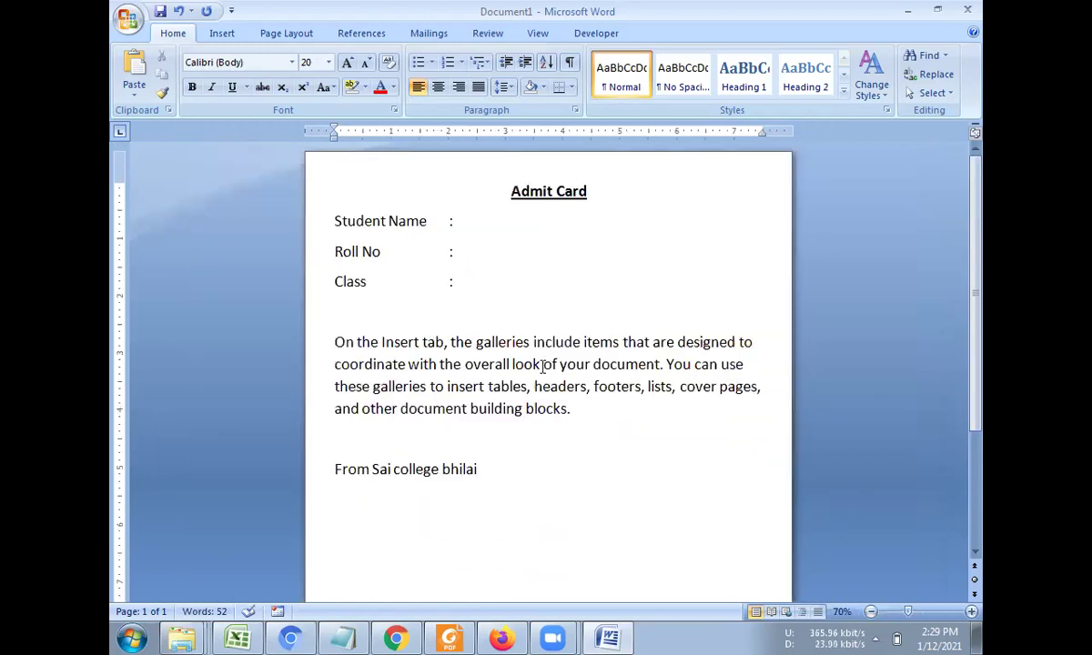
{"action": "left_click", "coordinate": [451, 222]}
{"action": "left_click_drag", "start_coordinate": [452, 251], "coordinate": [534, 251]}
{"action": "left_click", "coordinate": [457, 281]}
{"action": "left_click", "coordinate": [483, 228]}
{"action": "left_click", "coordinate": [430, 36]}
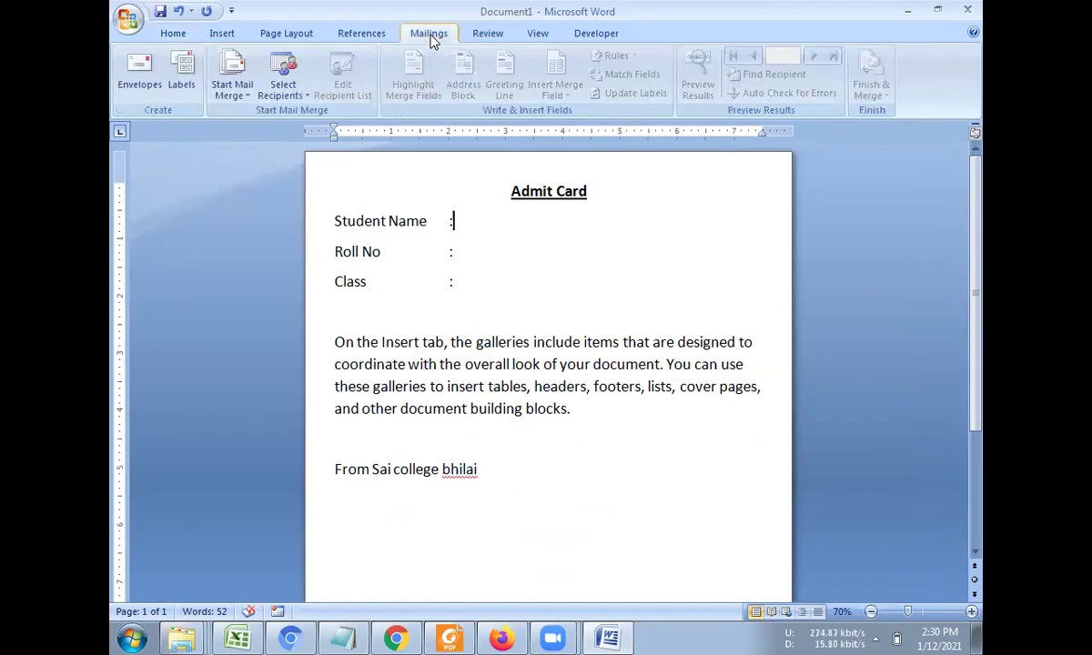
- Open the Start Mail Merge drop-down on the Mailings ribbon
{"action": "left_click", "coordinate": [247, 95]}
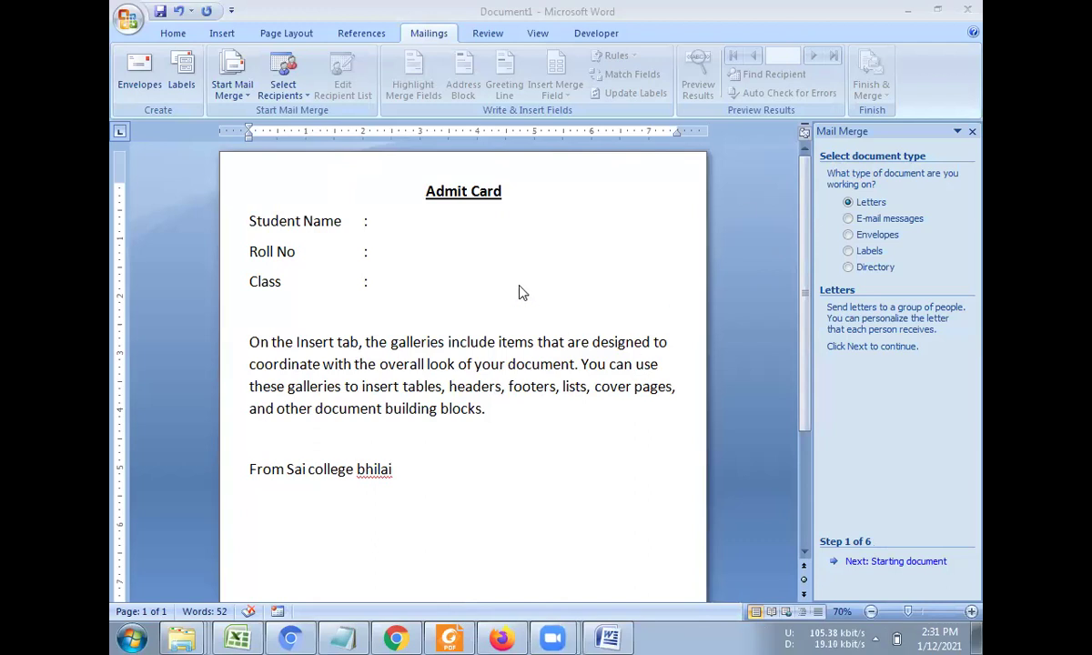
{"action": "left_click", "coordinate": [859, 219]}
{"action": "left_click", "coordinate": [867, 238]}
{"action": "left_click", "coordinate": [866, 252]}
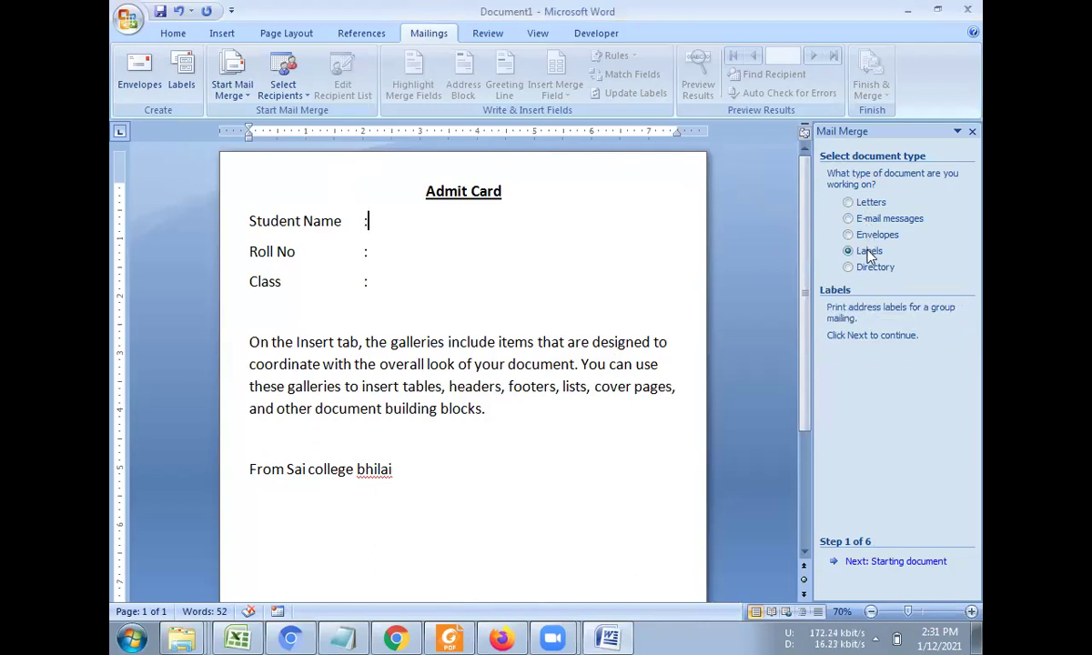
{"action": "left_click", "coordinate": [865, 269]}
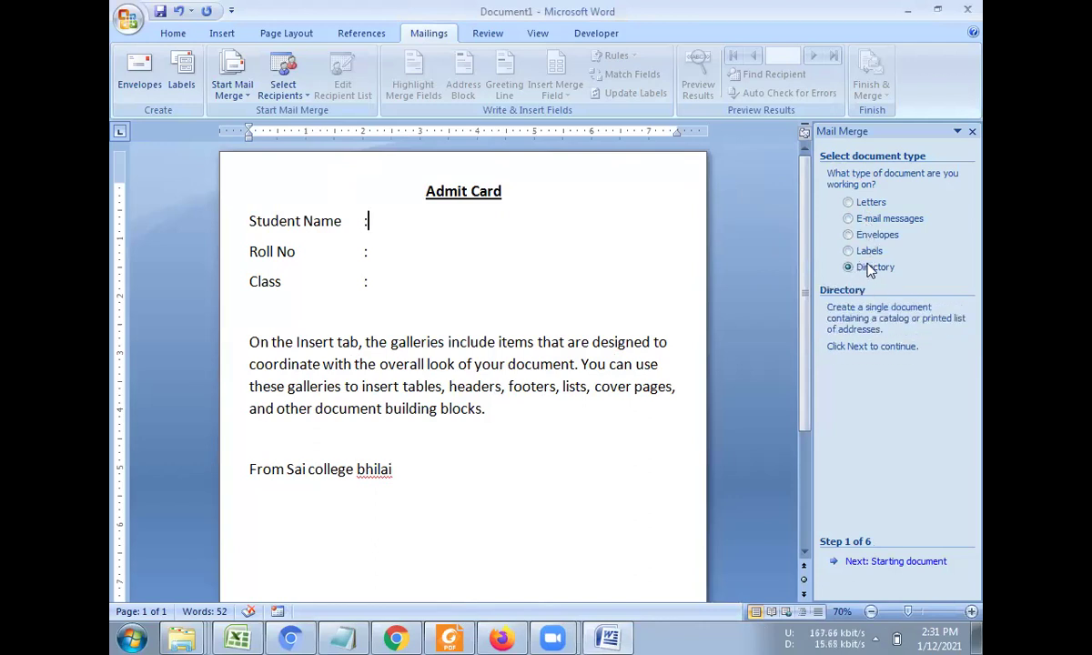
{"action": "left_click", "coordinate": [864, 254]}
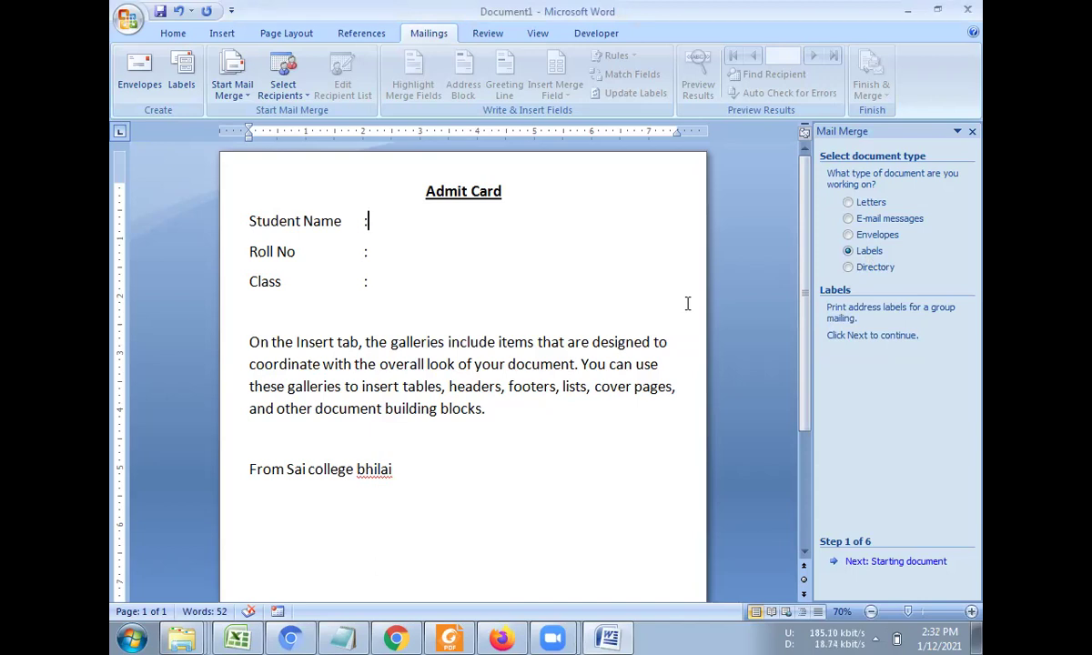
{"action": "left_click", "coordinate": [860, 235]}
{"action": "left_click", "coordinate": [872, 252]}
{"action": "left_click", "coordinate": [860, 235]}
{"action": "left_click", "coordinate": [865, 251]}
{"action": "left_click", "coordinate": [847, 202]}
{"action": "left_click", "coordinate": [862, 207]}
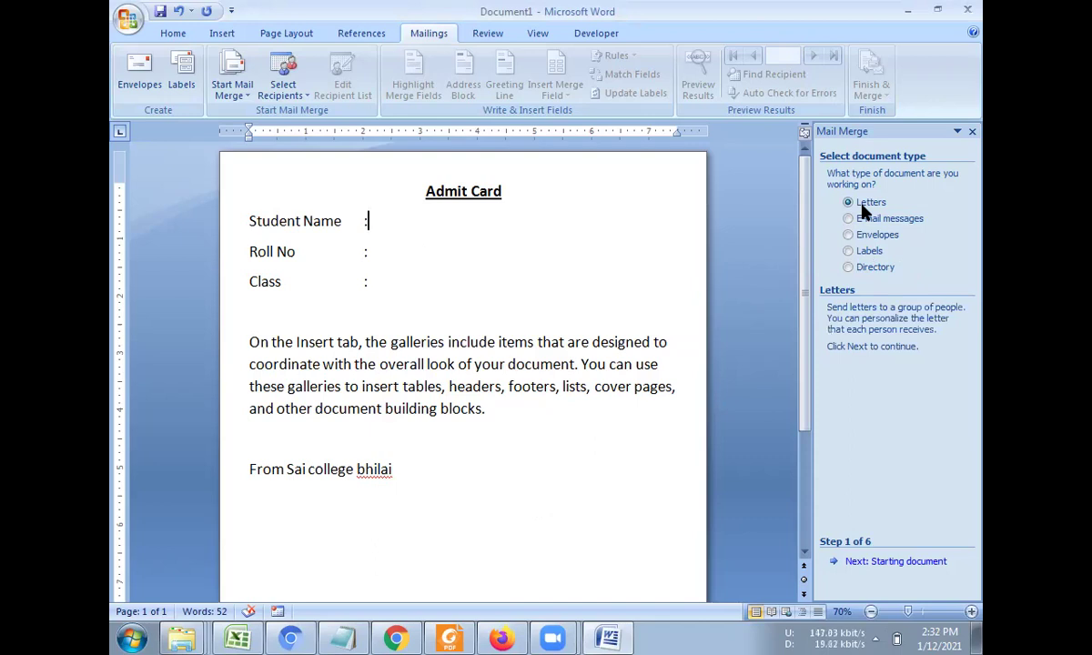
- In the wizard, pick 'Use the current document' as the starting document and advance to step 3
{"action": "left_click", "coordinate": [877, 564]}
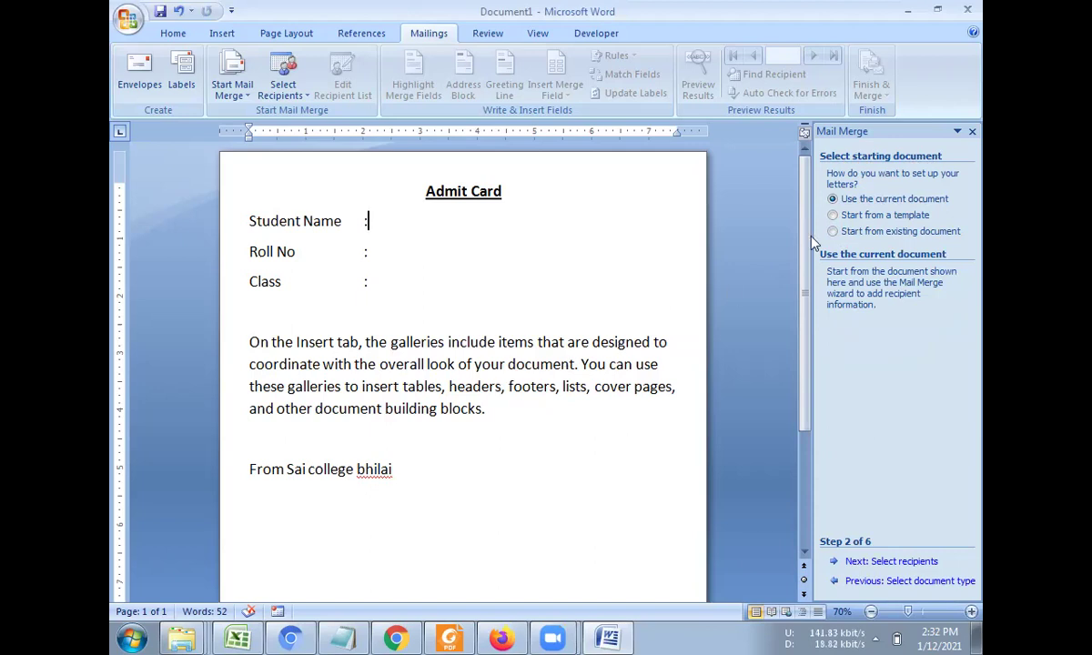
{"action": "left_click", "coordinate": [875, 233]}
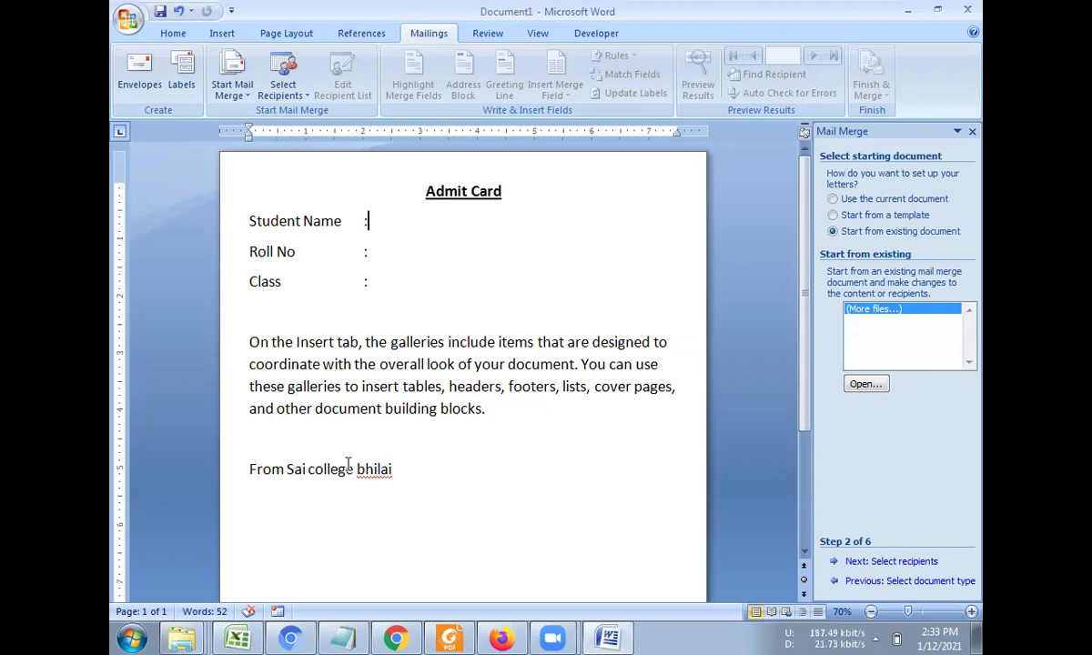
{"action": "left_click", "coordinate": [836, 199]}
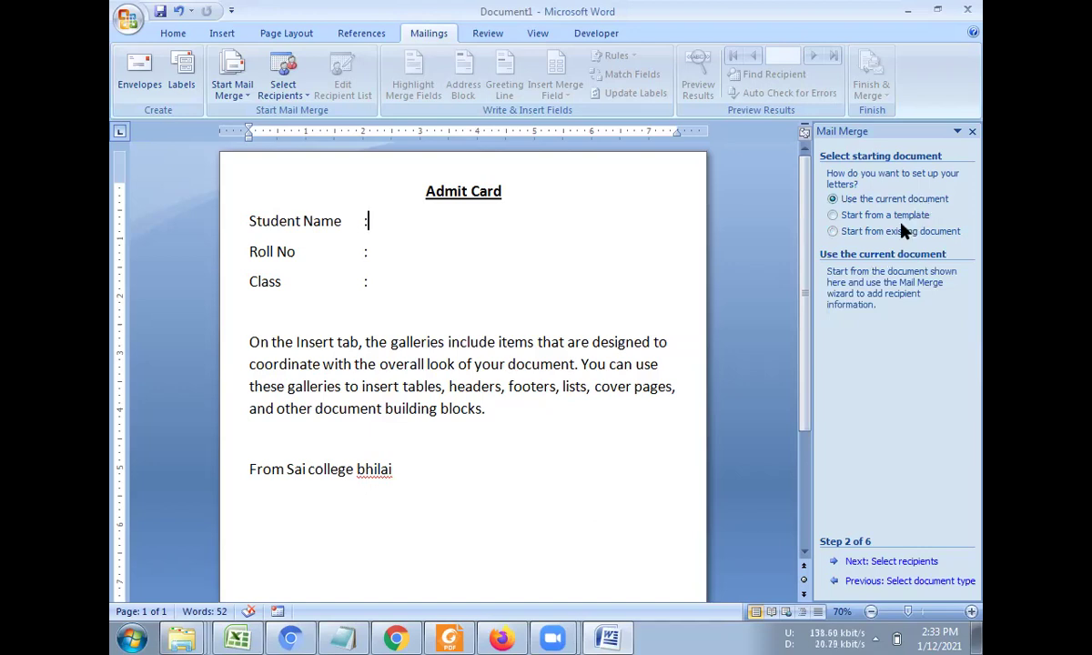
{"action": "left_click", "coordinate": [878, 564]}
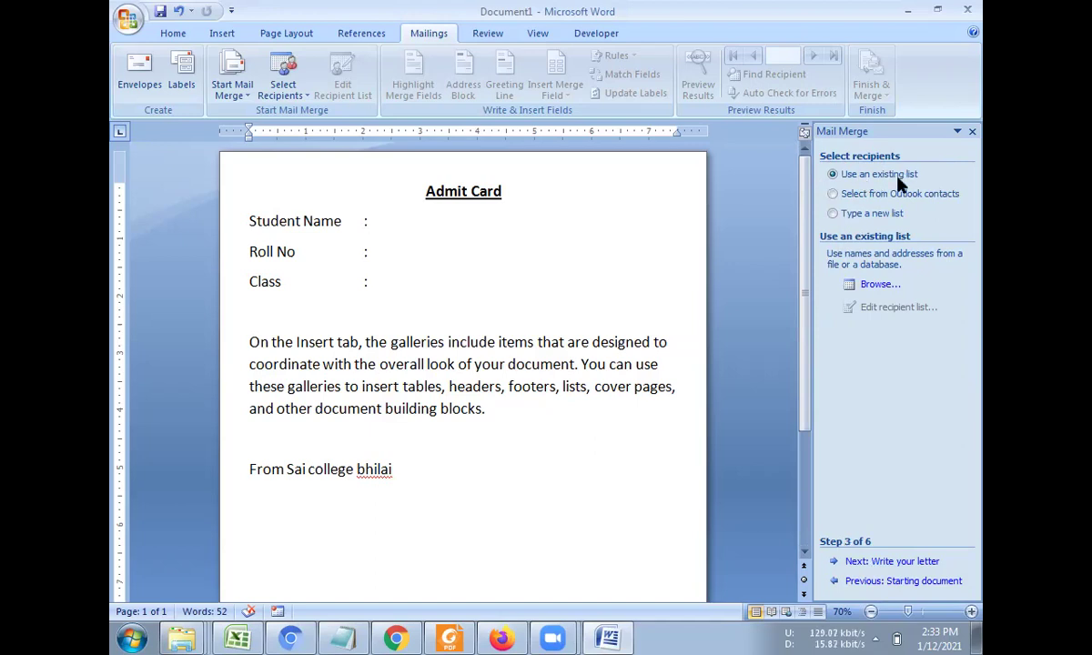
- Select the 'Type a new list' option in the Mail Merge pane
{"action": "left_click", "coordinate": [853, 216]}
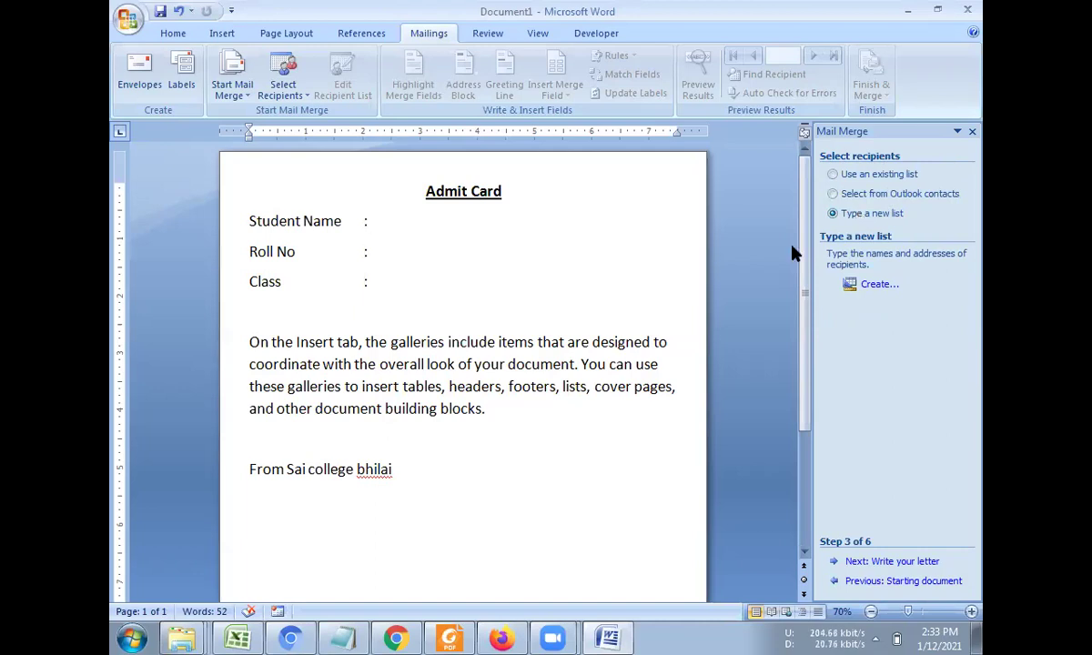
- Launch Excel 2007 from Start > All Programs > Microsoft Office
{"action": "left_click", "coordinate": [132, 635]}
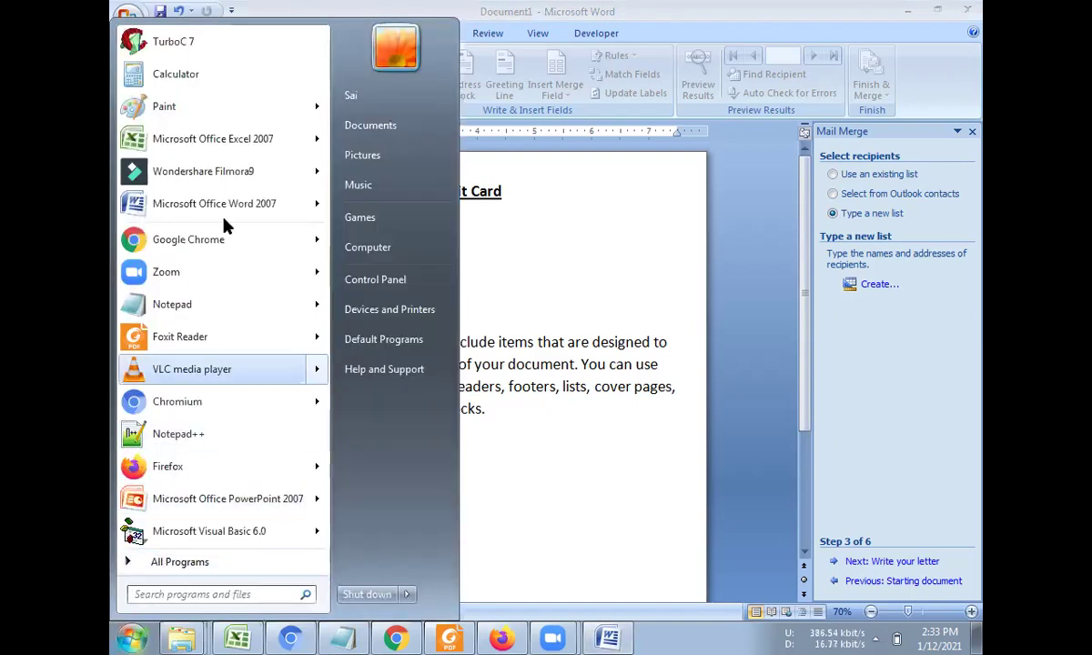
{"action": "mouse_move", "coordinate": [213, 140]}
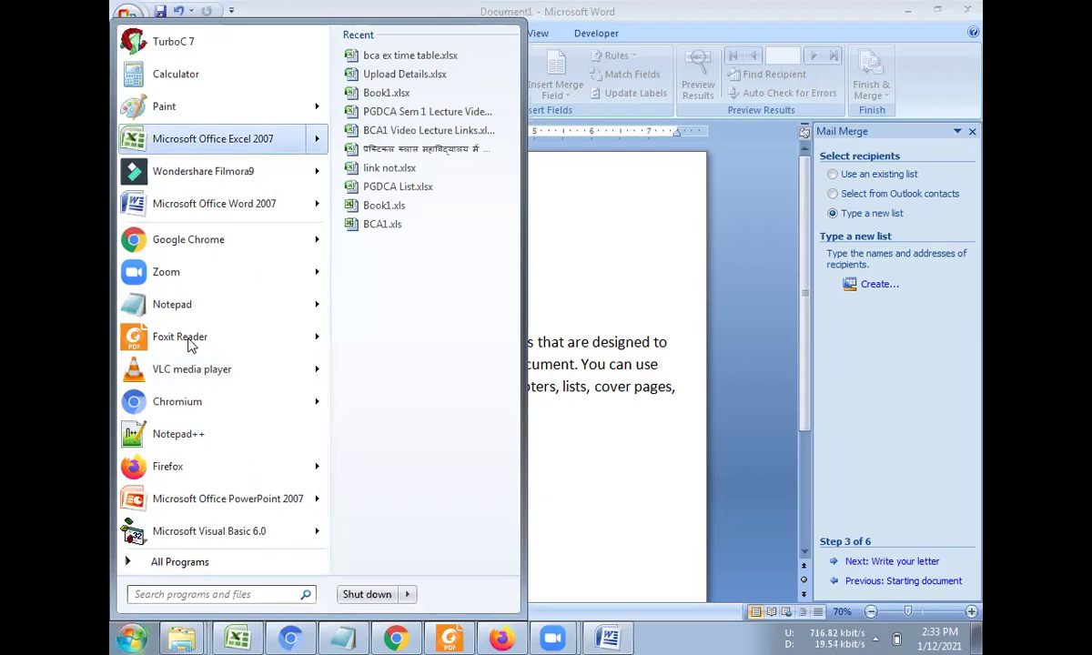
{"action": "left_click", "coordinate": [177, 562]}
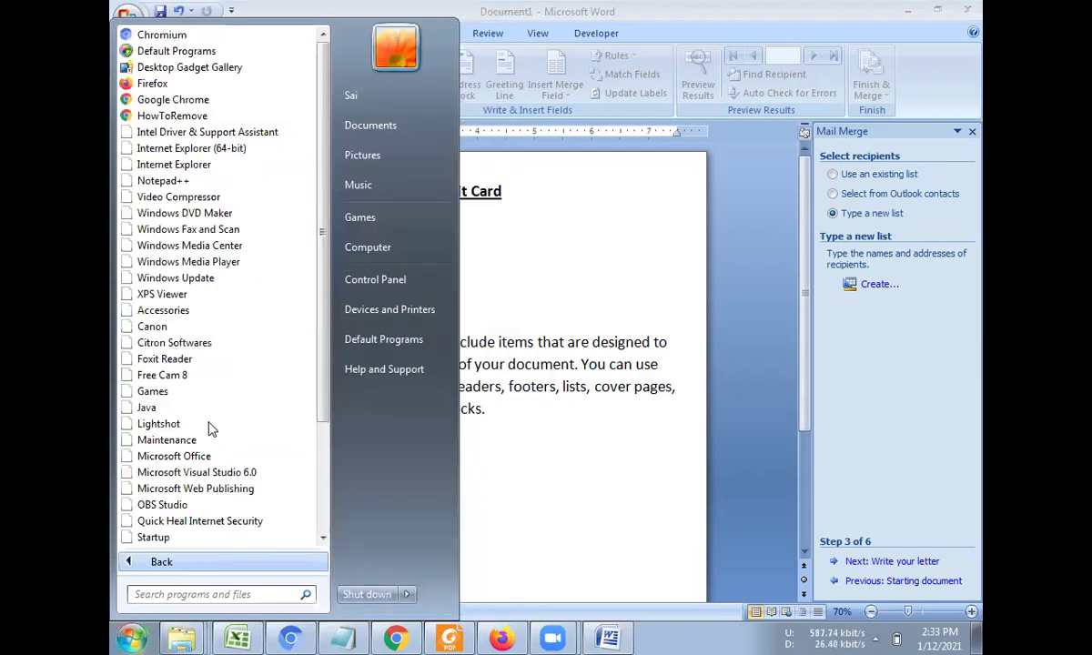
{"action": "left_click", "coordinate": [201, 455]}
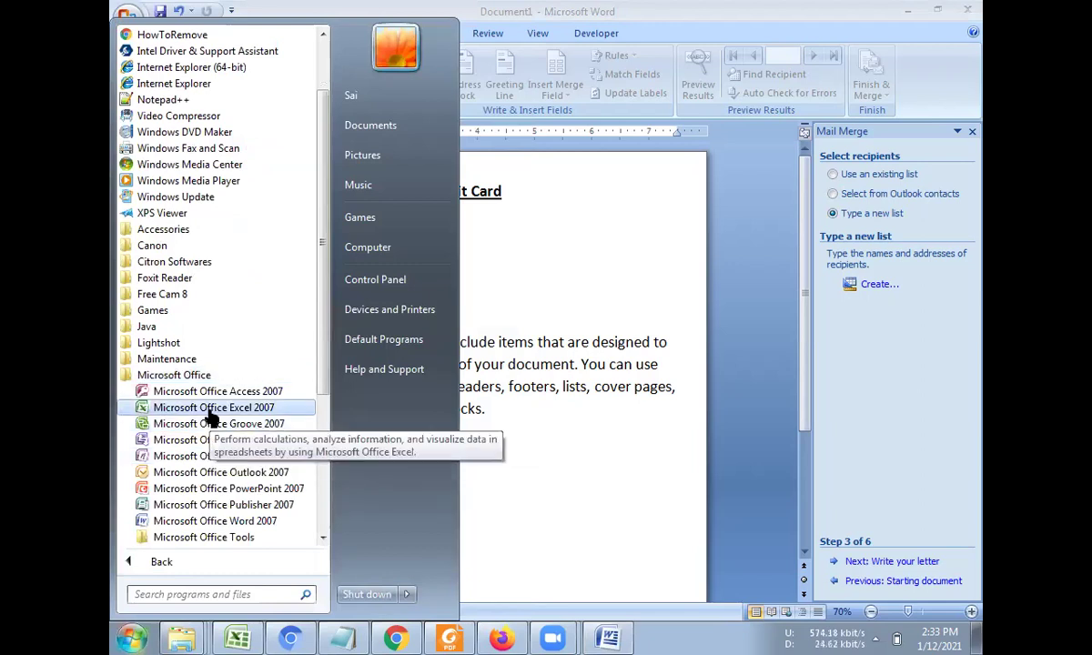
{"action": "left_click", "coordinate": [217, 407]}
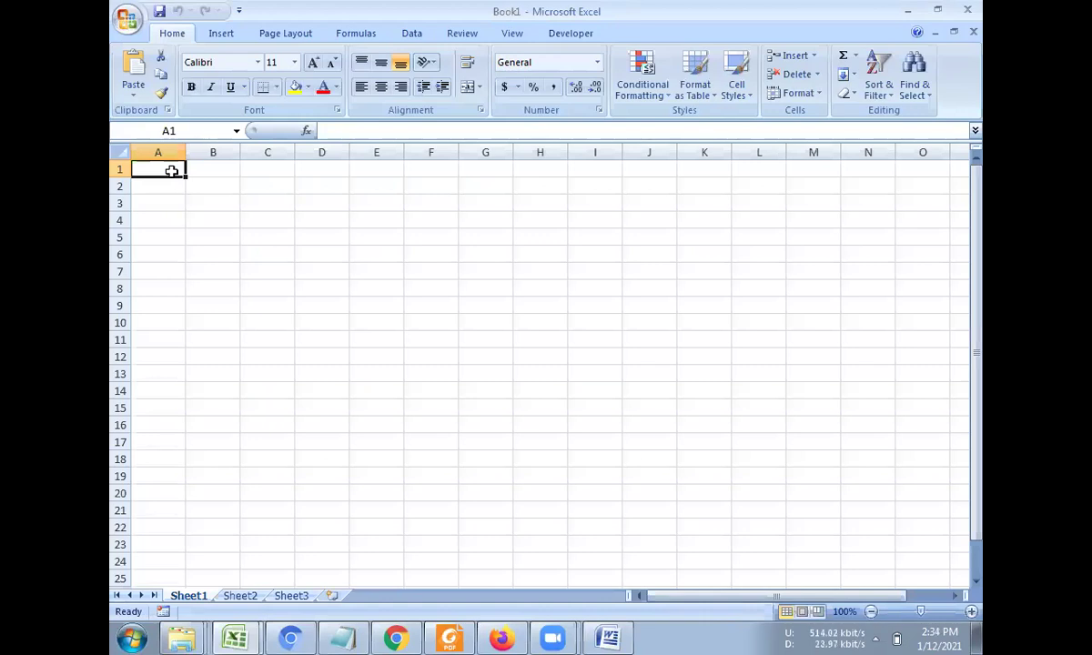
- Enter the headers Student Name, RollNo and Class in A1:C1
{"action": "type", "text": "Student Name"}
{"action": "key", "text": "Tab"}
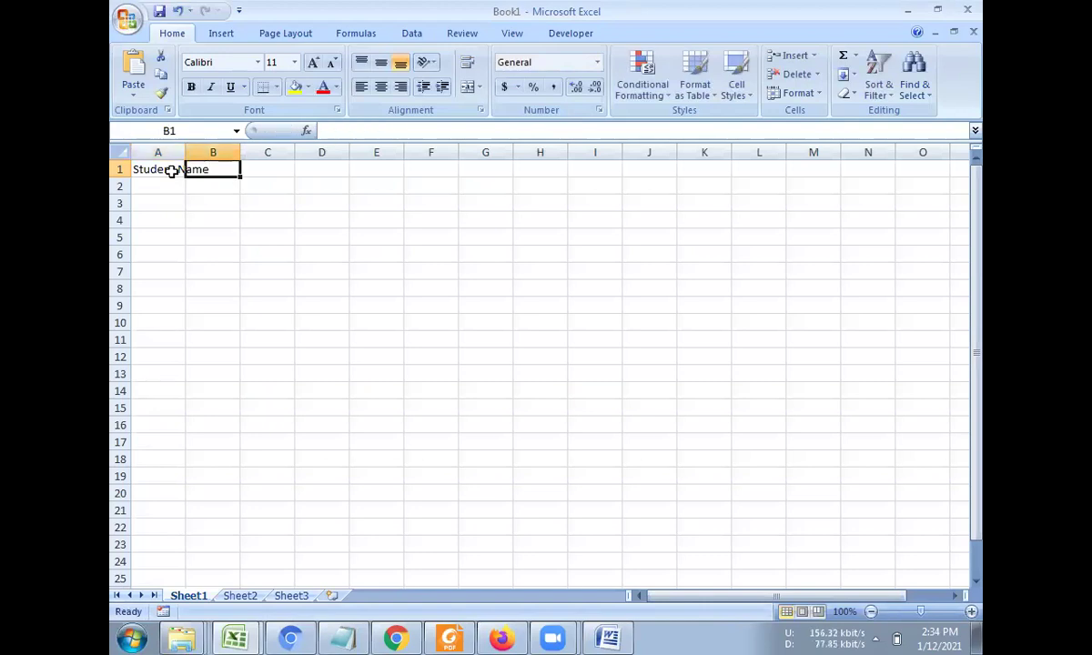
{"action": "type", "text": "RollNo"}
{"action": "key", "text": "Tab"}
{"action": "type", "text": "Cl"}
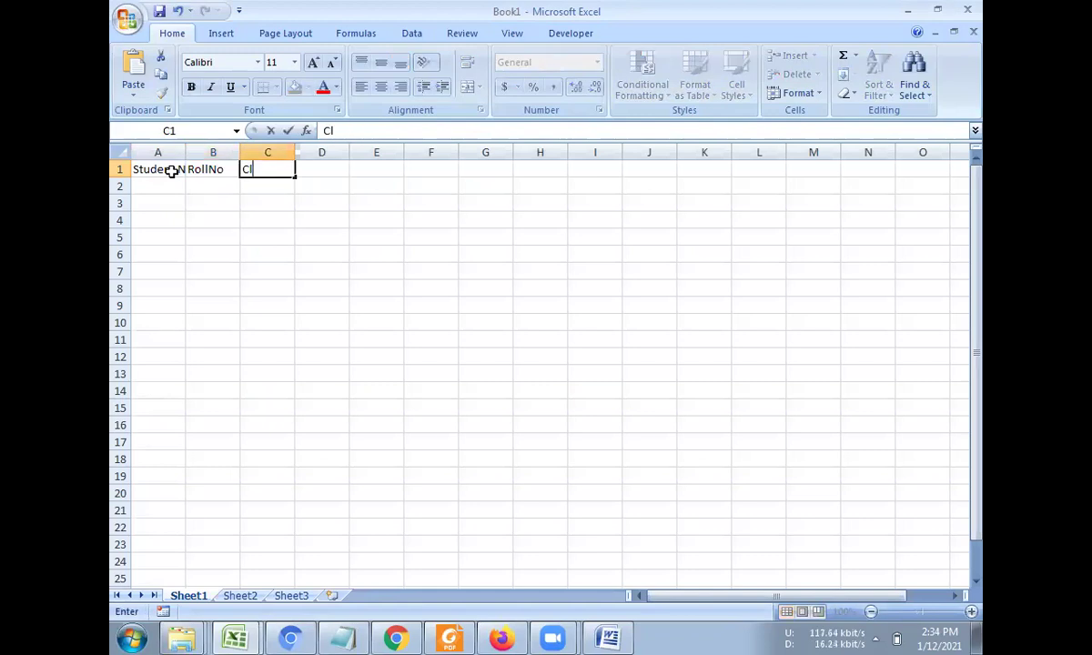
{"action": "type", "text": "as"}
{"action": "key", "text": "Return"}
- Enter roll numbers 101 and 102 in column B and fill the series down to 110
{"action": "key", "text": "Tab"}
{"action": "type", "text": "101"}
{"action": "key", "text": "Return"}
{"action": "type", "text": "102"}
{"action": "key", "text": "Return"}
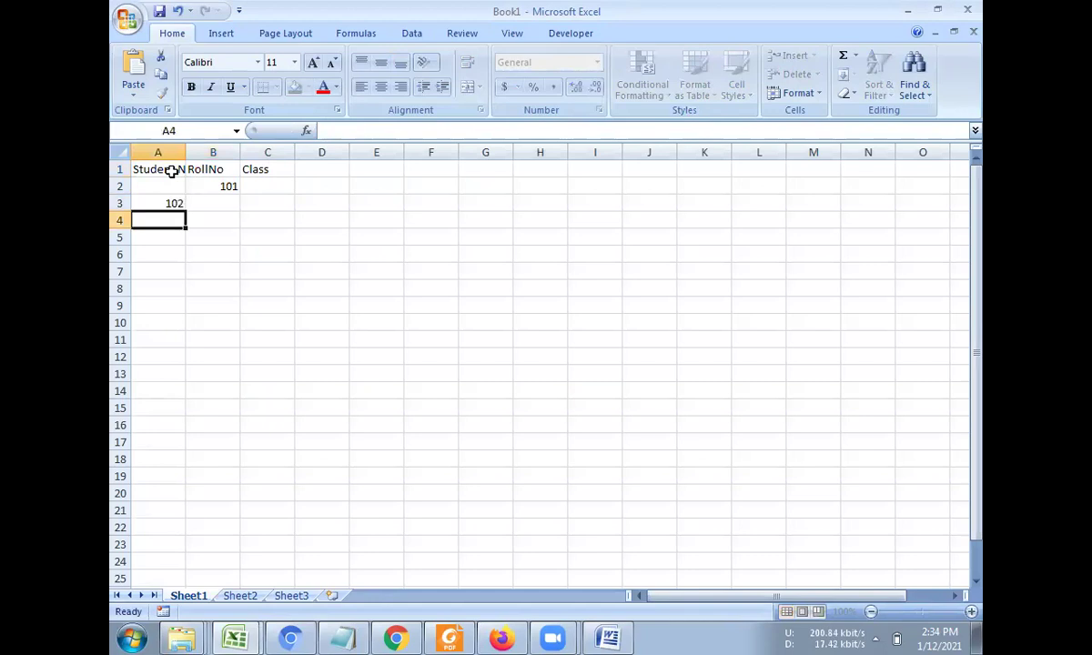
{"action": "left_click", "coordinate": [207, 203]}
{"action": "type", "text": "102"}
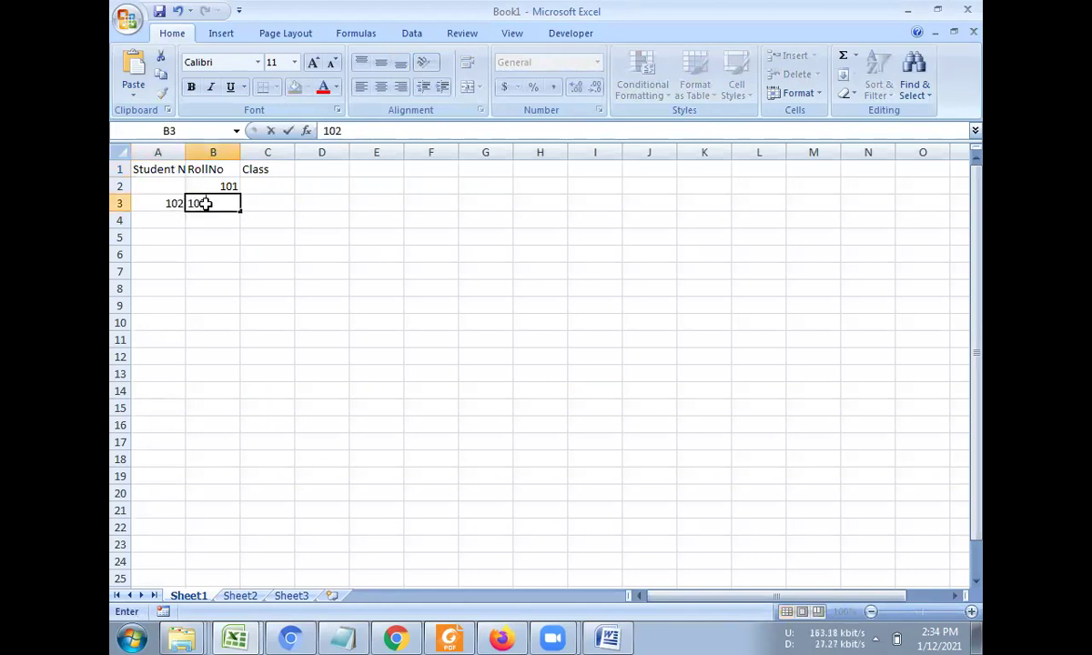
{"action": "key", "text": "Return"}
{"action": "mouse_move", "coordinate": [216, 188]}
{"action": "left_mouse_down"}
{"action": "mouse_move", "coordinate": [237, 213]}
{"action": "mouse_move", "coordinate": [234, 344]}
{"action": "left_mouse_up"}
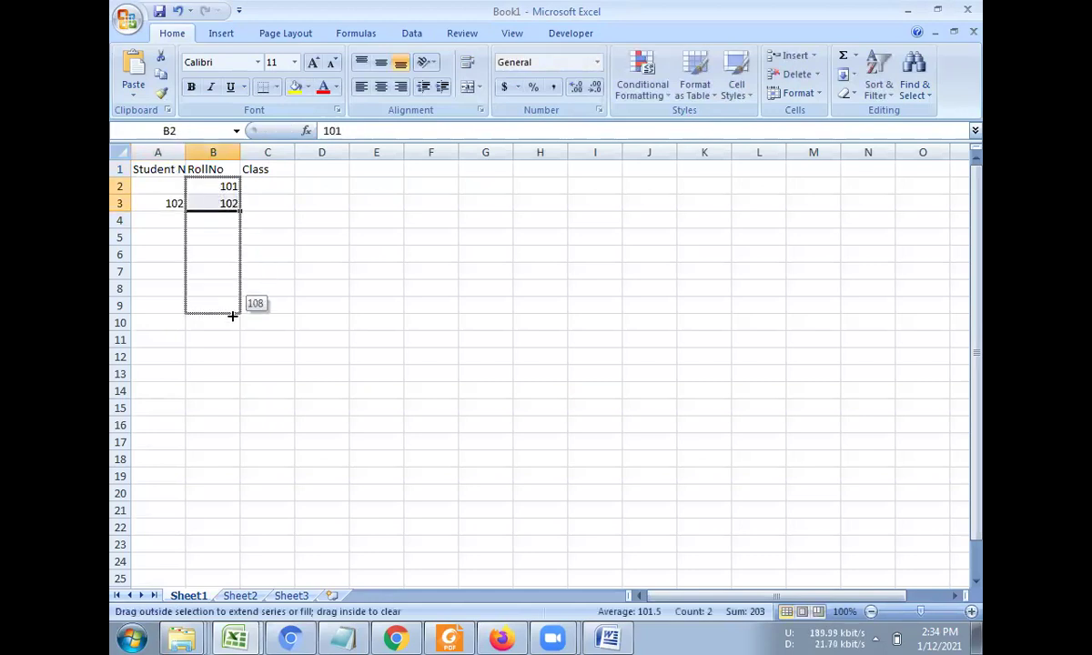
- Type the first five student names in A2:A6, dismissing the workbook protection dialog
{"action": "left_click", "coordinate": [162, 183]}
{"action": "type", "text": "Mohan"}
{"action": "key", "text": "Return"}
{"action": "type", "text": "Sohan"}
{"action": "key", "text": "Return"}
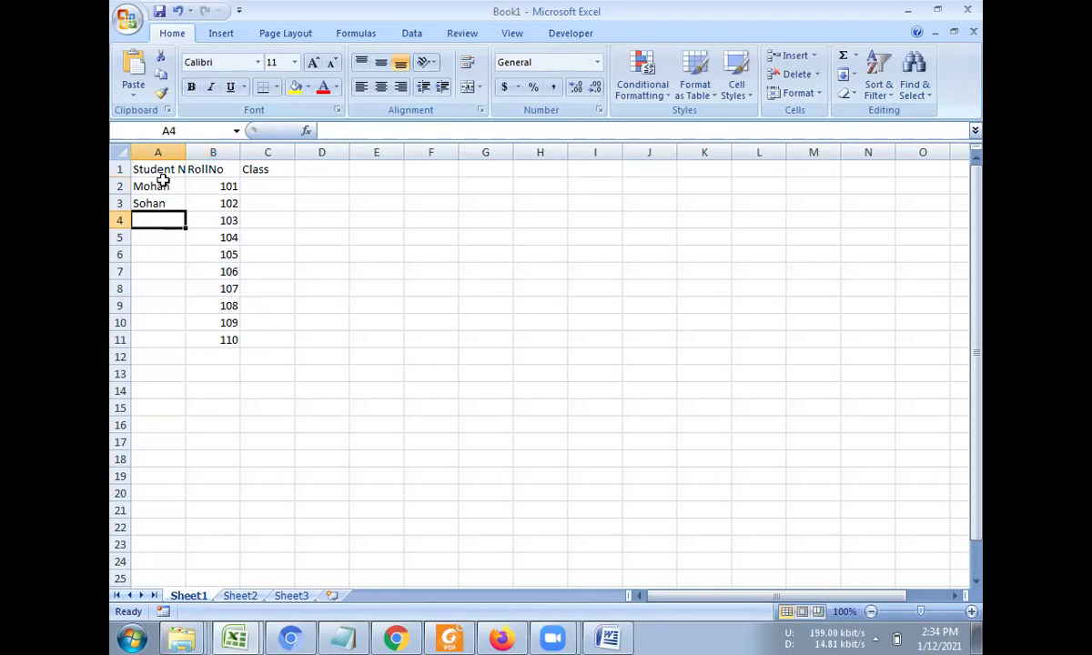
{"action": "key", "text": "alt+r"}
{"action": "key", "text": "o"}
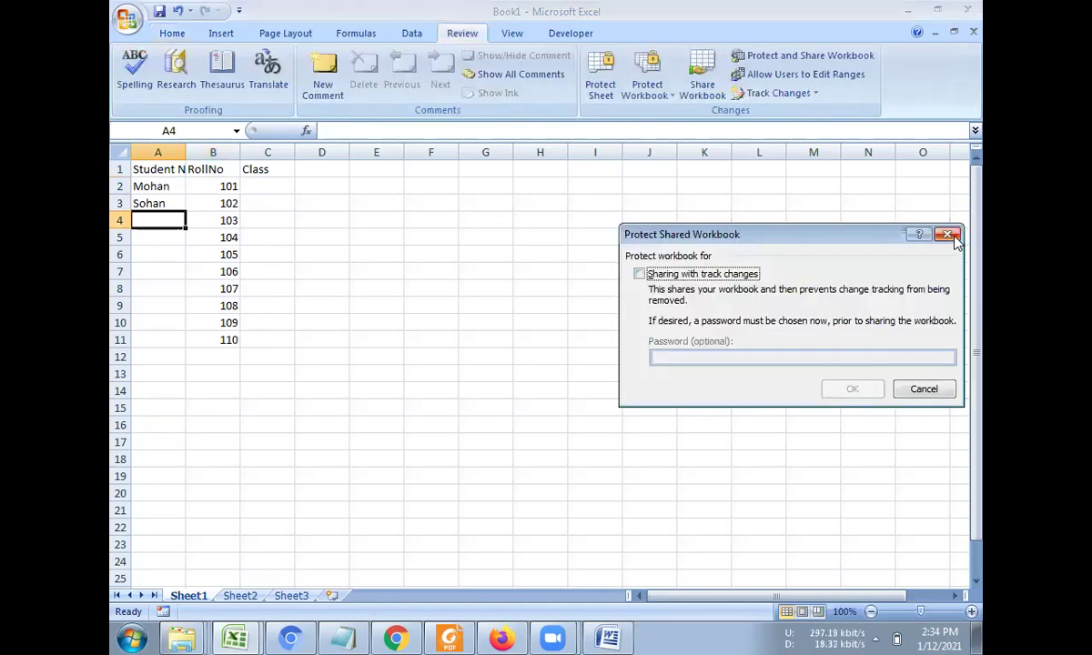
{"action": "left_click", "coordinate": [947, 234]}
{"action": "type", "text": "Rohan"}
{"action": "key", "text": "Return"}
{"action": "type", "text": "ramesh"}
{"action": "key", "text": "Return"}
{"action": "type", "text": "Mukesh"}
{"action": "key", "text": "Return"}
- Type the remaining five student names in A7:A11
{"action": "type", "text": "Suresh"}
{"action": "key", "text": "Return"}
{"action": "type", "text": "Man"}
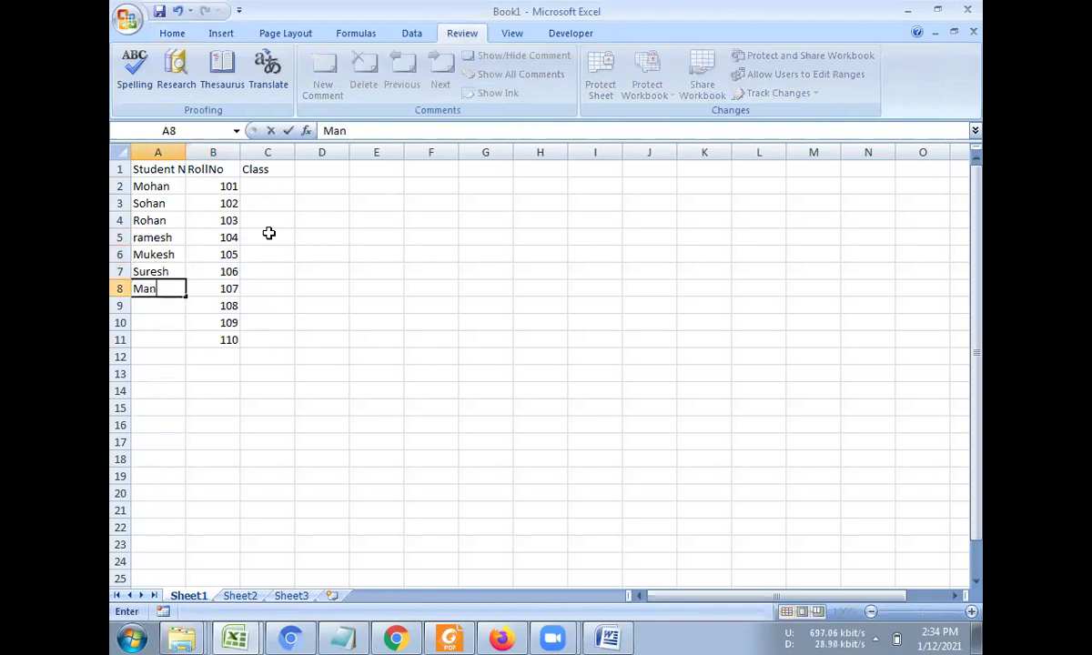
{"action": "type", "text": "oj"}
{"action": "key", "text": "Return"}
{"action": "type", "text": "Mahendra"}
{"action": "key", "text": "Return"}
{"action": "type", "text": "Rajesh"}
{"action": "key", "text": "Return"}
{"action": "type", "text": "Rajeev"}
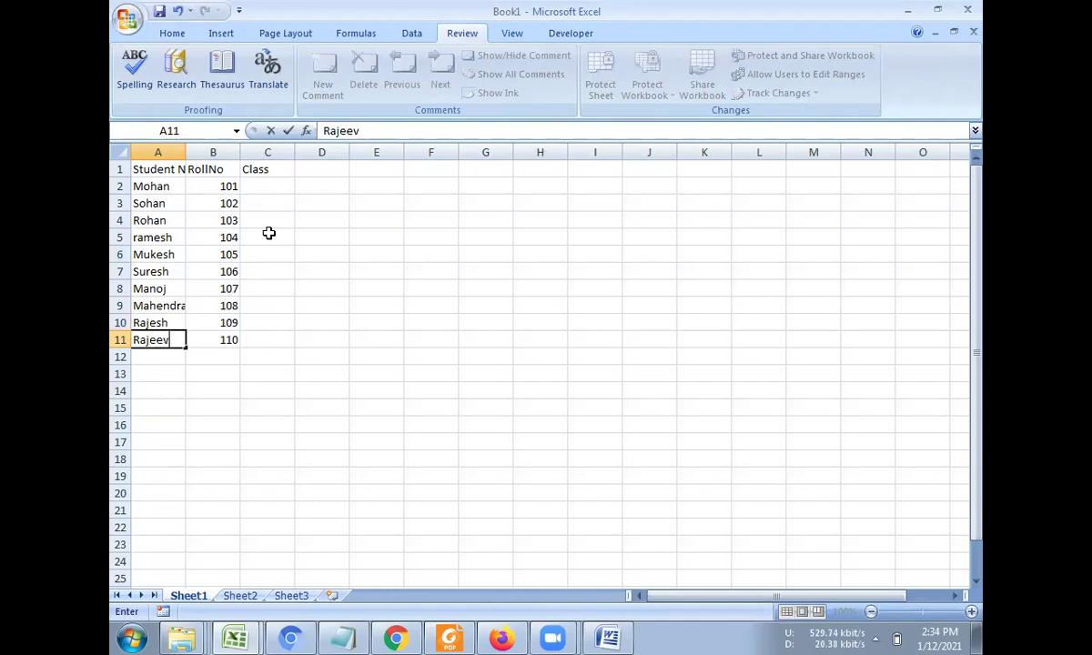
{"action": "key", "text": "Return"}
- Enter PGDCA in cell C2 and copy it down the Class column to row 11
{"action": "left_click", "coordinate": [266, 182]}
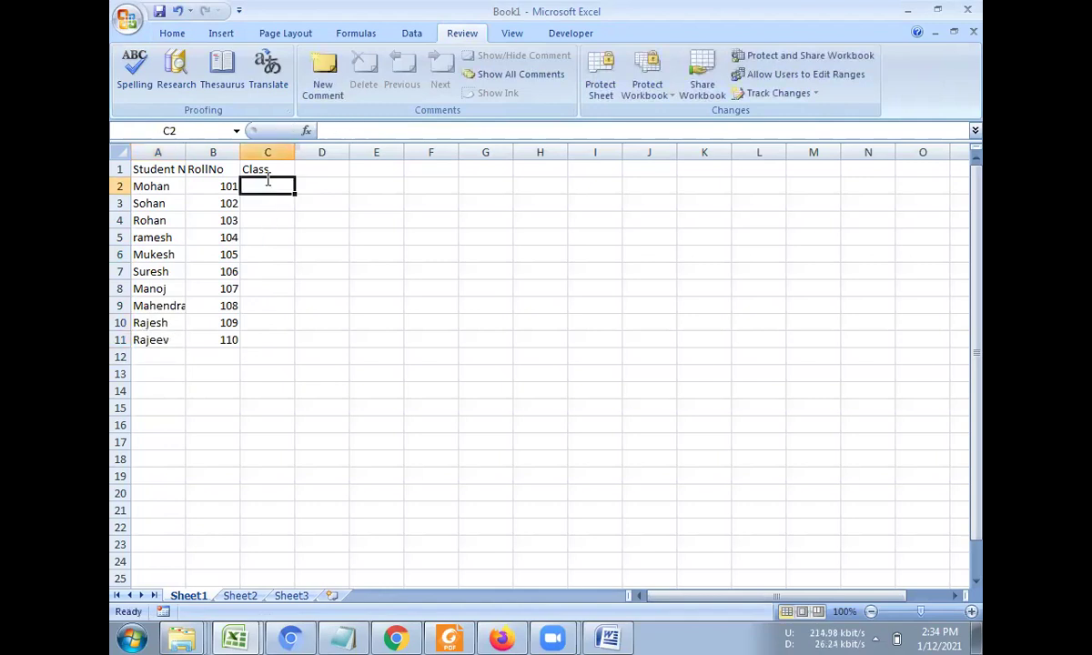
{"action": "type", "text": "PGDCA Se"}
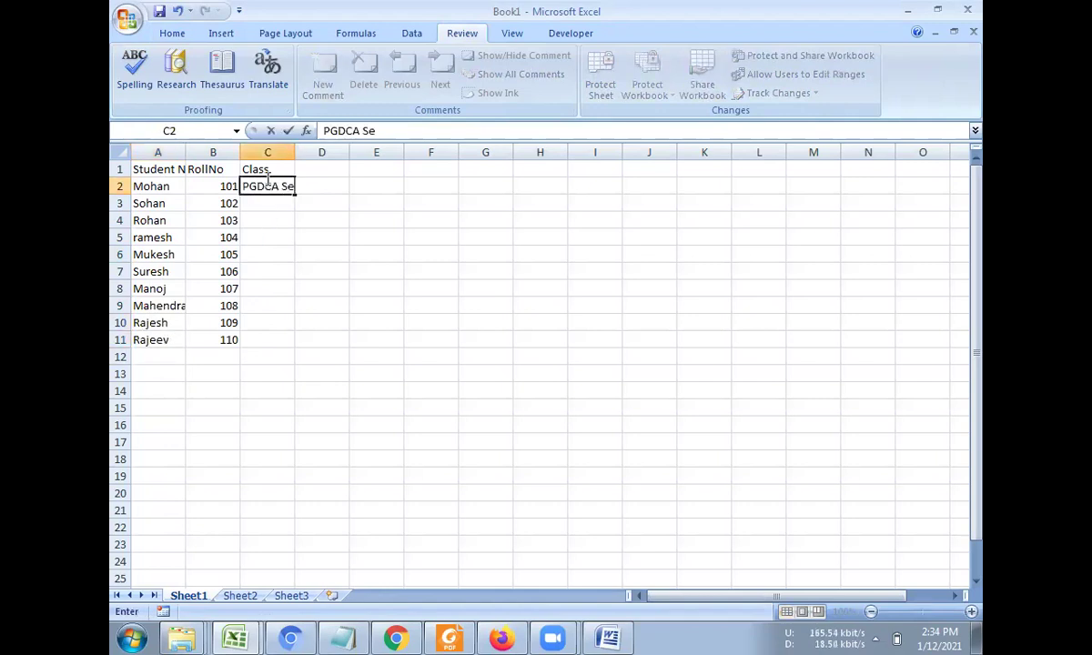
{"action": "key", "text": "BackSpace"}
{"action": "key", "text": "BackSpace"}
{"action": "key", "text": "Return"}
{"action": "left_click", "coordinate": [273, 185]}
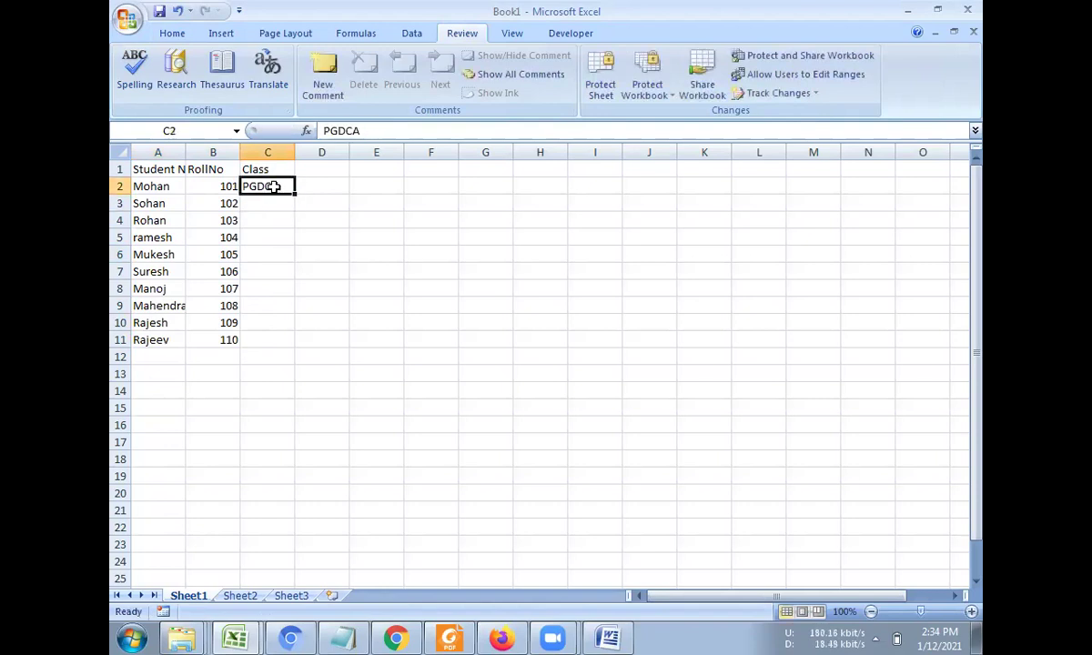
{"action": "left_click_drag", "start_coordinate": [273, 186], "coordinate": [259, 335]}
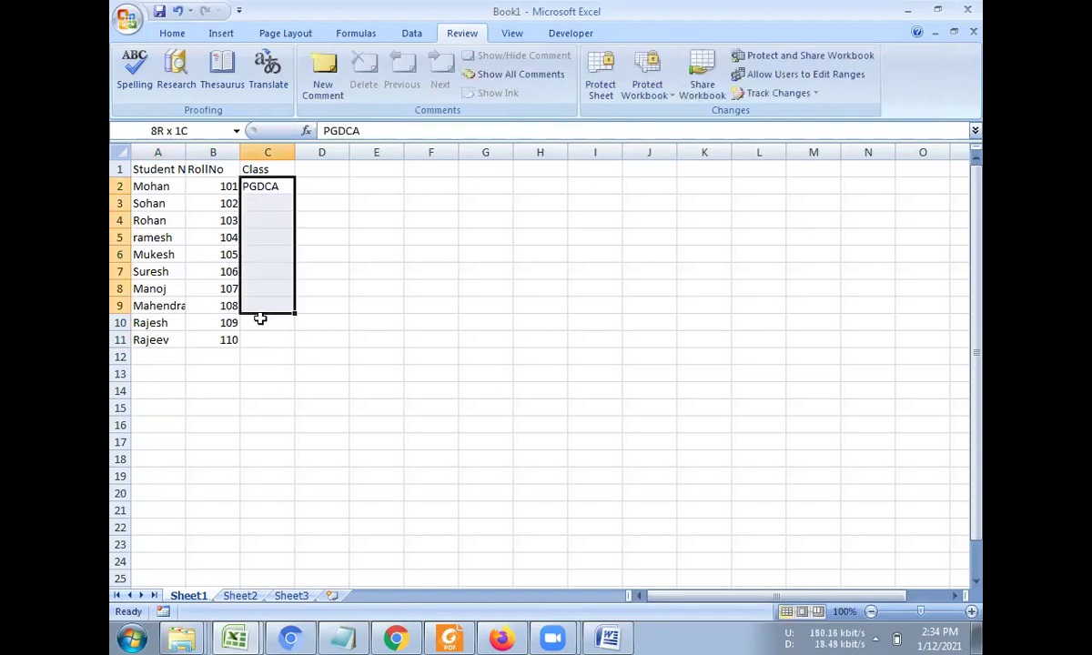
{"action": "left_click", "coordinate": [281, 186]}
{"action": "left_click_drag", "start_coordinate": [294, 193], "coordinate": [287, 344]}
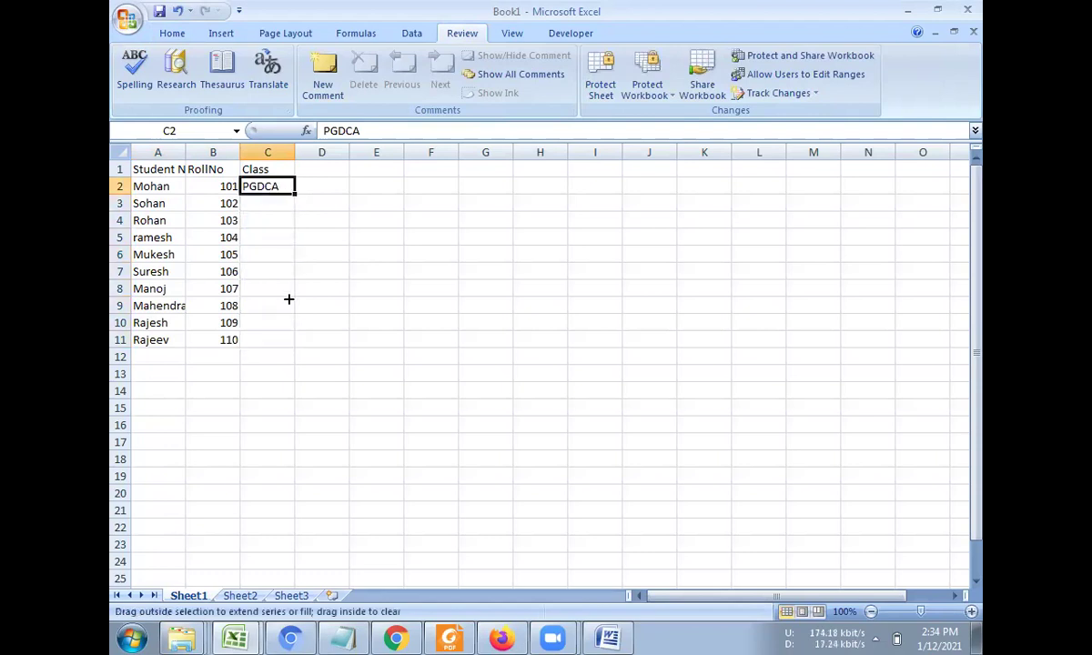
{"action": "left_click", "coordinate": [258, 376]}
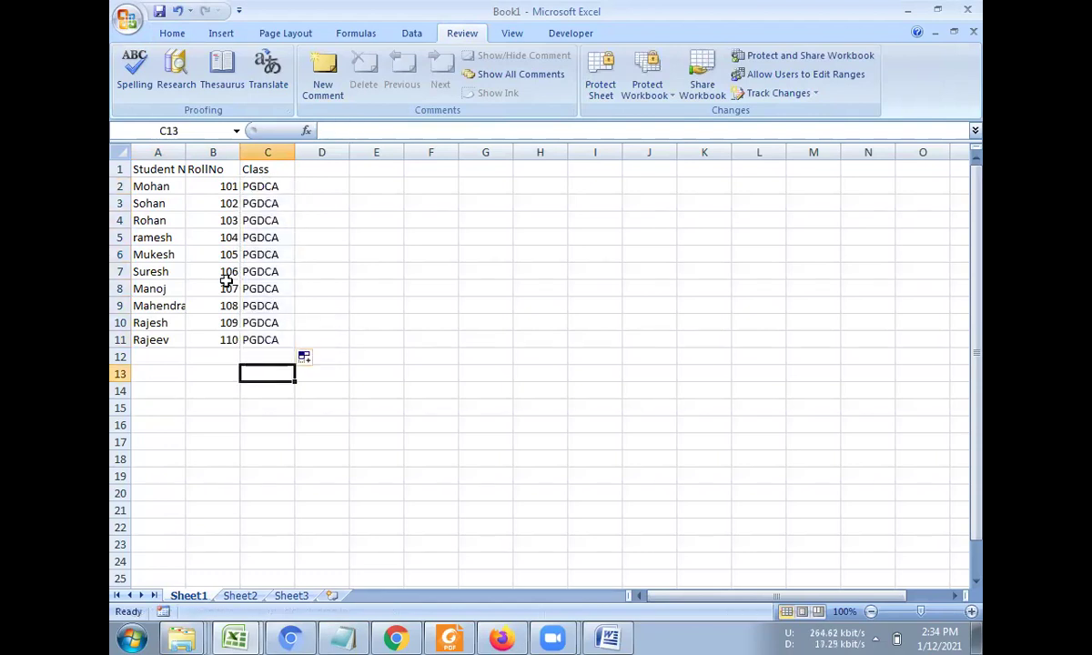
- Make the header row A1:C1 bold at font size 12
{"action": "left_click_drag", "start_coordinate": [173, 168], "coordinate": [259, 168]}
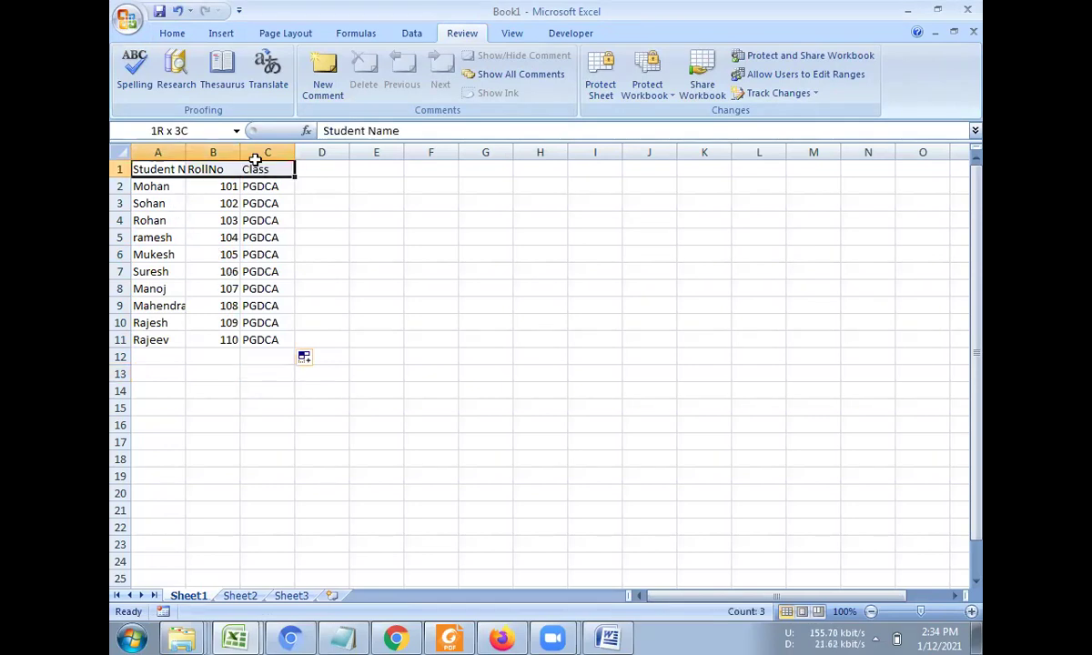
{"action": "left_click", "coordinate": [167, 33]}
{"action": "left_click", "coordinate": [191, 87]}
{"action": "left_click", "coordinate": [313, 62]}
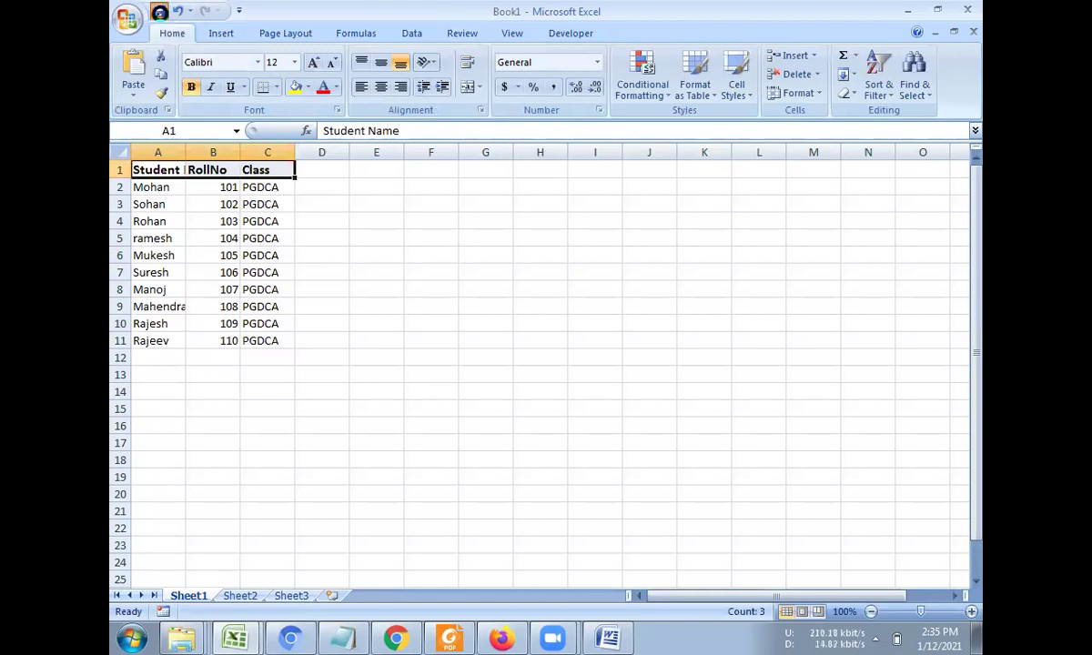
- Save the workbook to the Desktop as PGDCA.xlsx and minimize Excel
{"action": "left_click", "coordinate": [159, 12]}
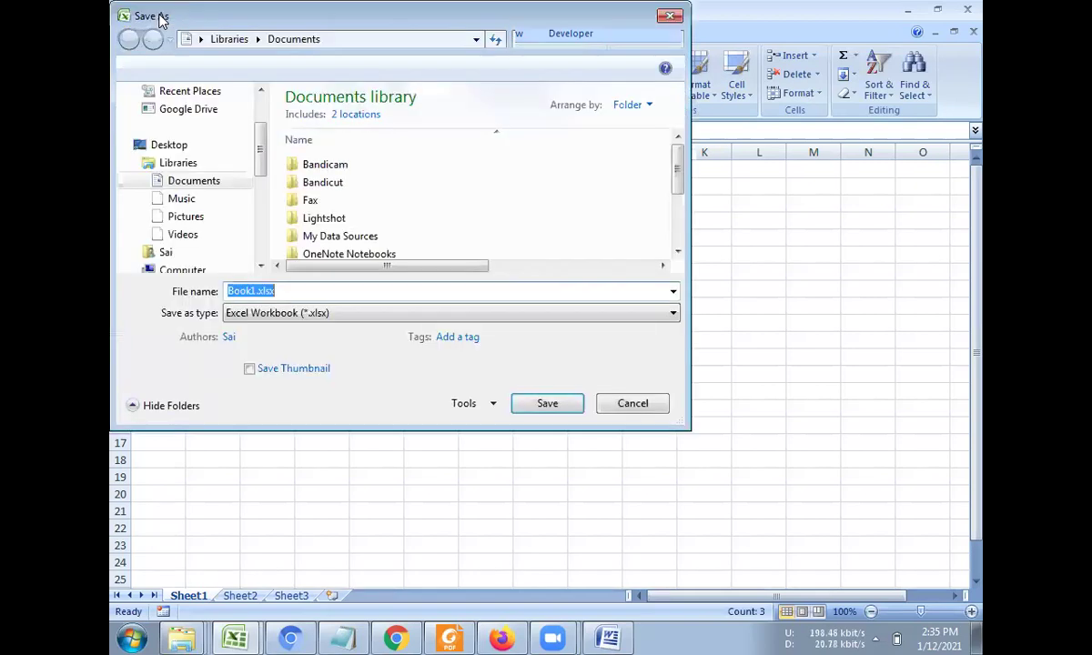
{"action": "left_click", "coordinate": [141, 198]}
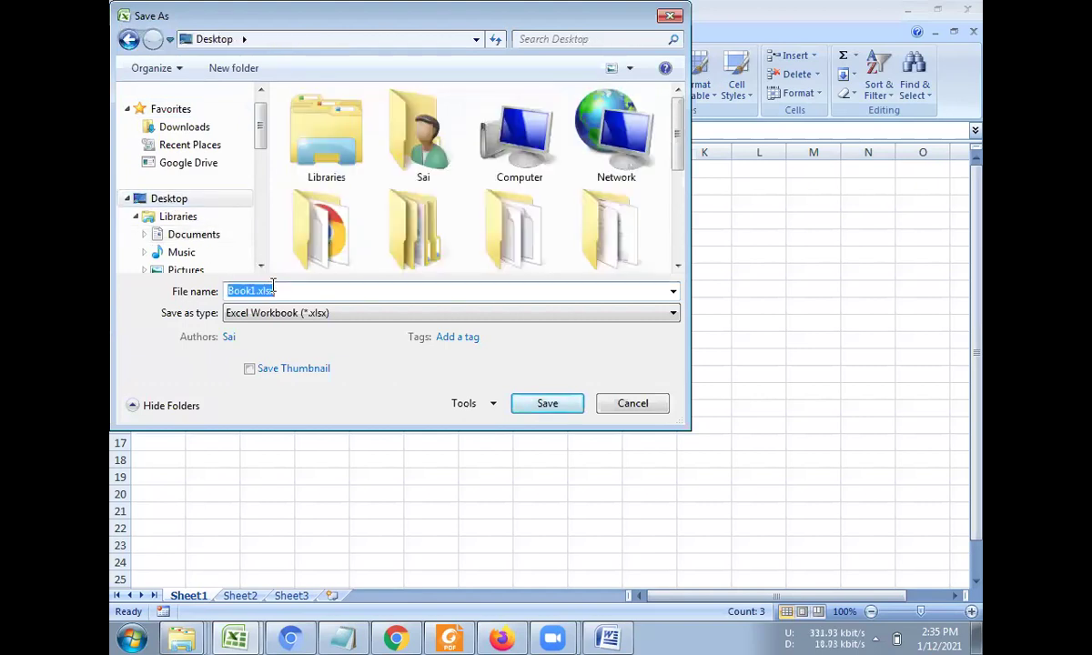
{"action": "type", "text": "PGDCA.xlsx"}
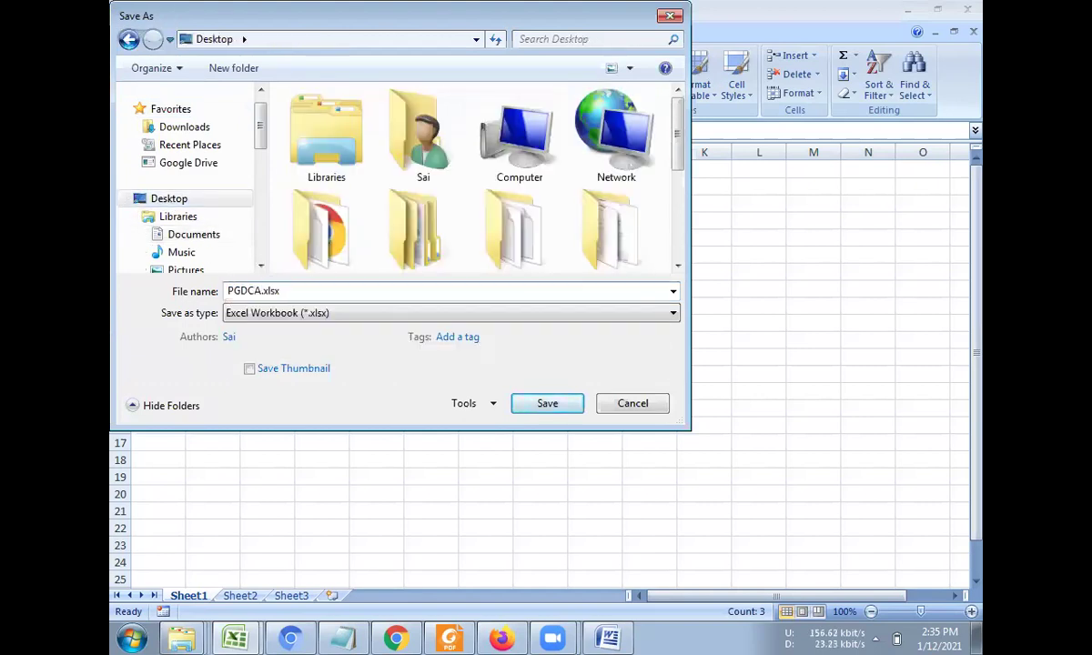
{"action": "key", "text": "Return"}
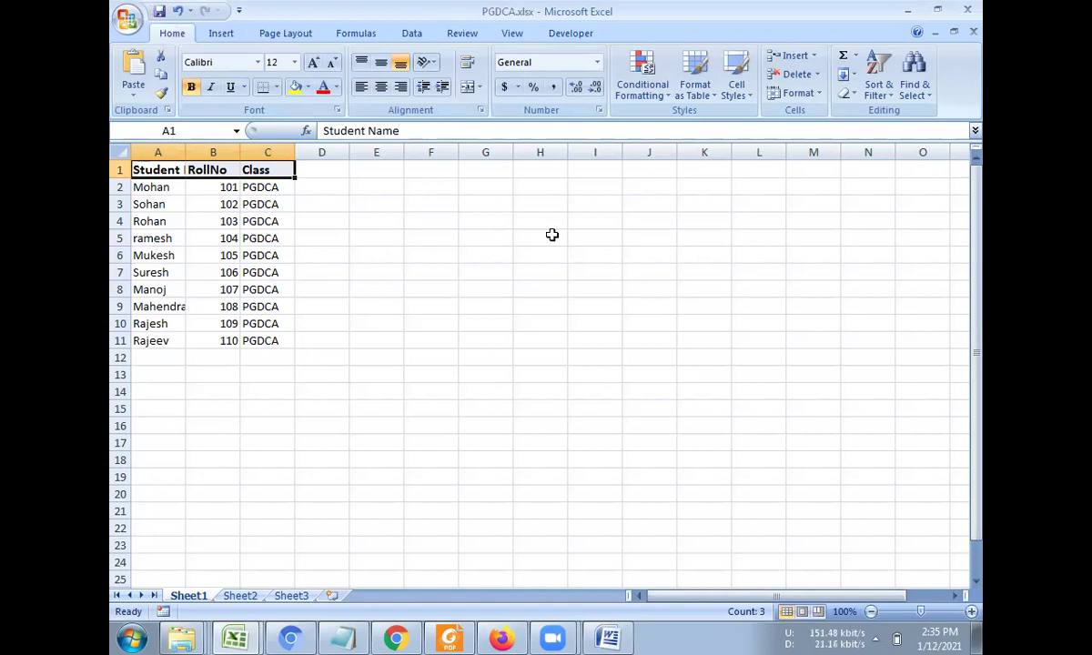
{"action": "left_click", "coordinate": [907, 10]}
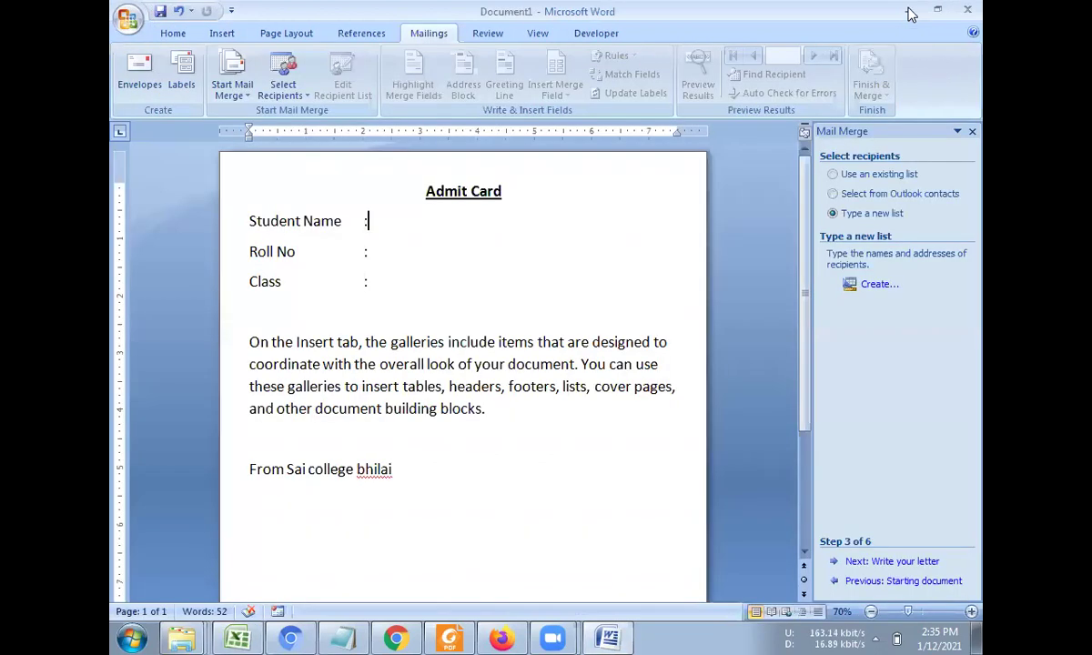
- Minimize the Word, Chrome and Foxit windows to reveal the desktop
{"action": "left_click", "coordinate": [910, 13]}
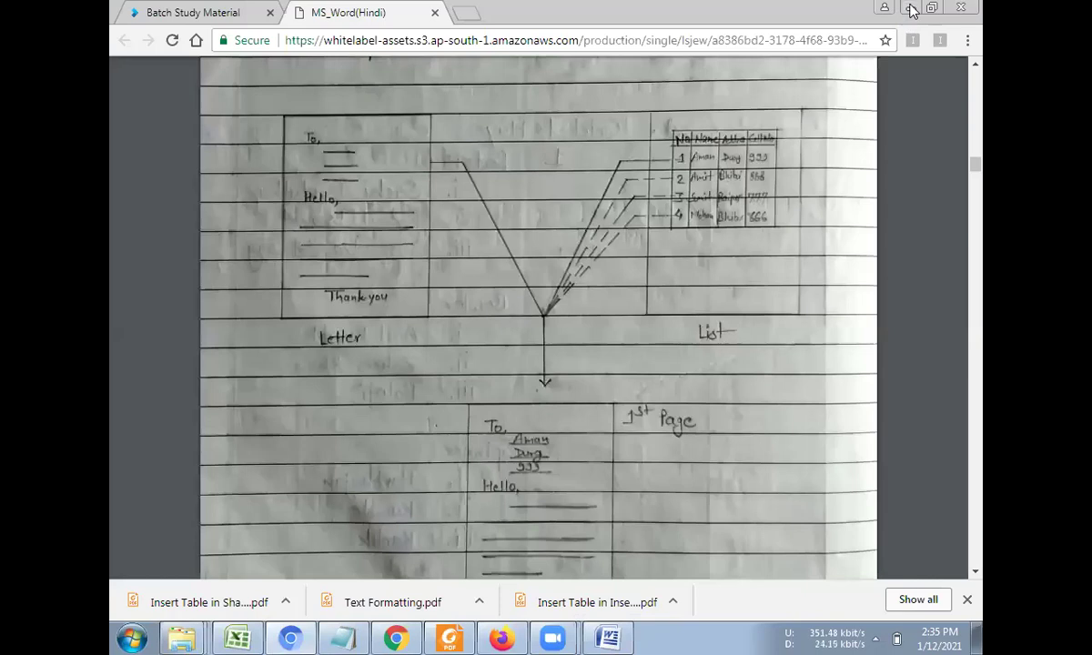
{"action": "left_click", "coordinate": [910, 11]}
{"action": "left_click", "coordinate": [911, 11]}
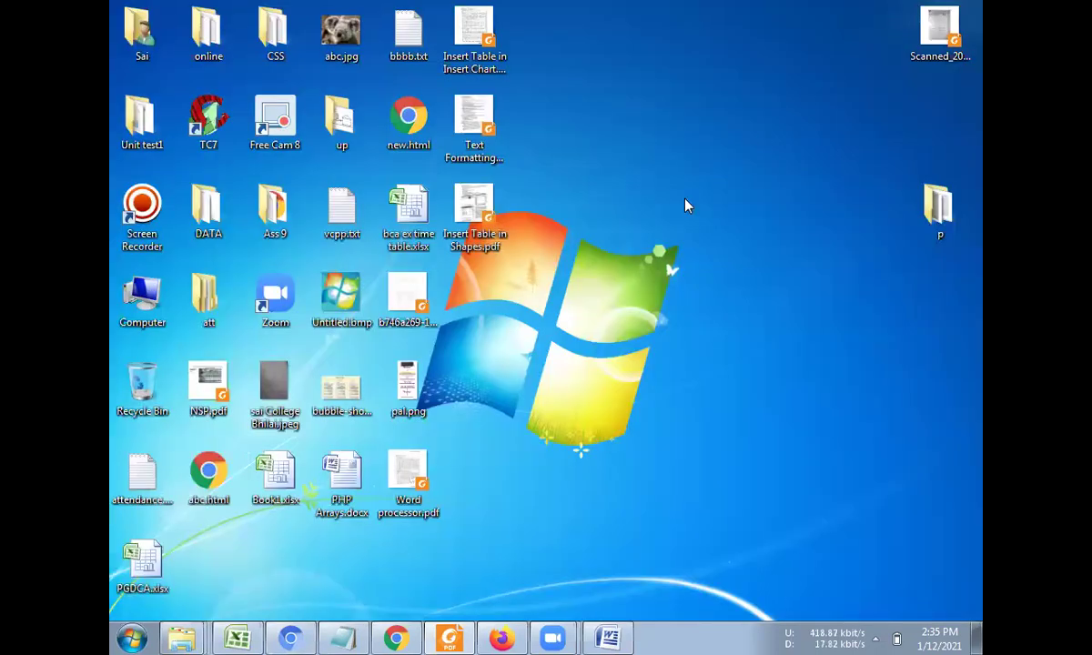
{"action": "left_click", "coordinate": [382, 221]}
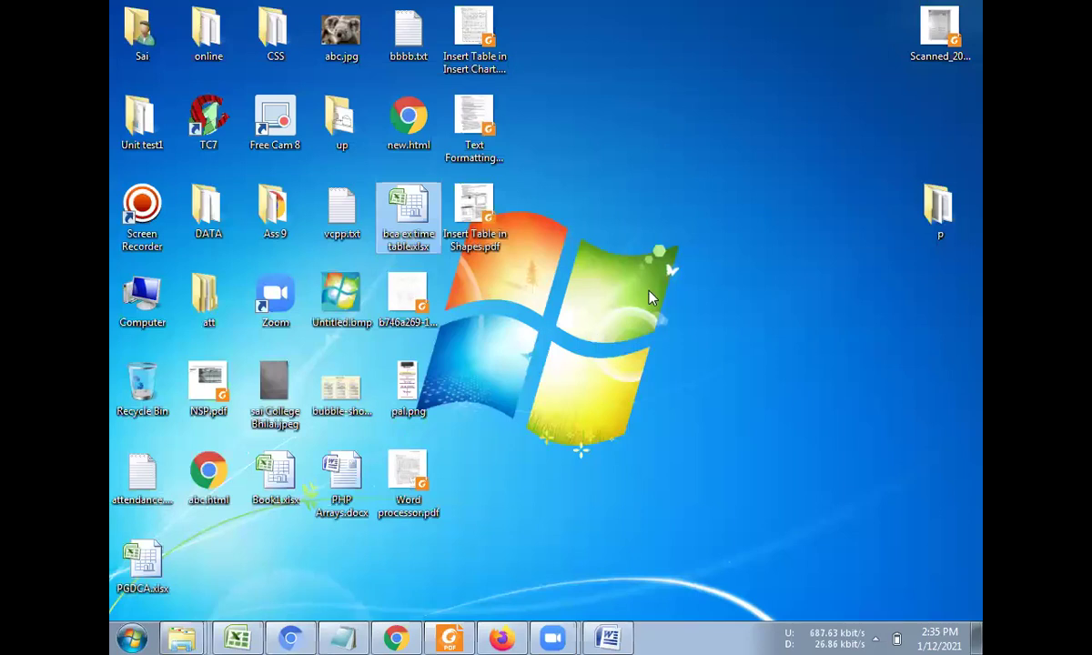
- Open PGDCA.xlsx from the desktop, close it, and minimize the Upload Details workbook
{"action": "right_click", "coordinate": [667, 32]}
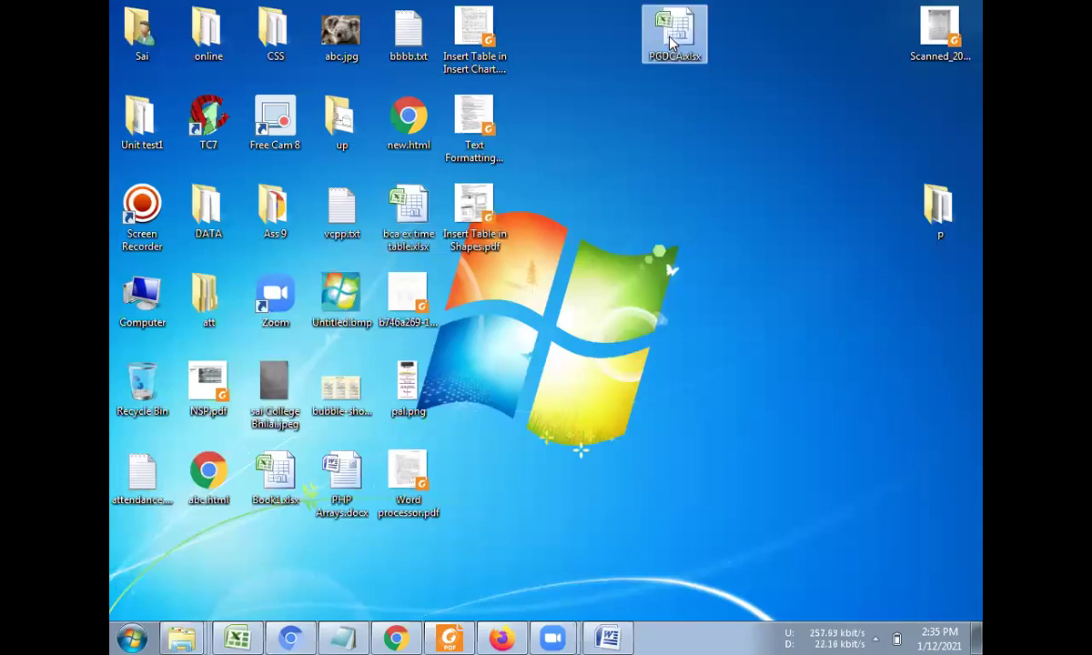
{"action": "left_click", "coordinate": [692, 46]}
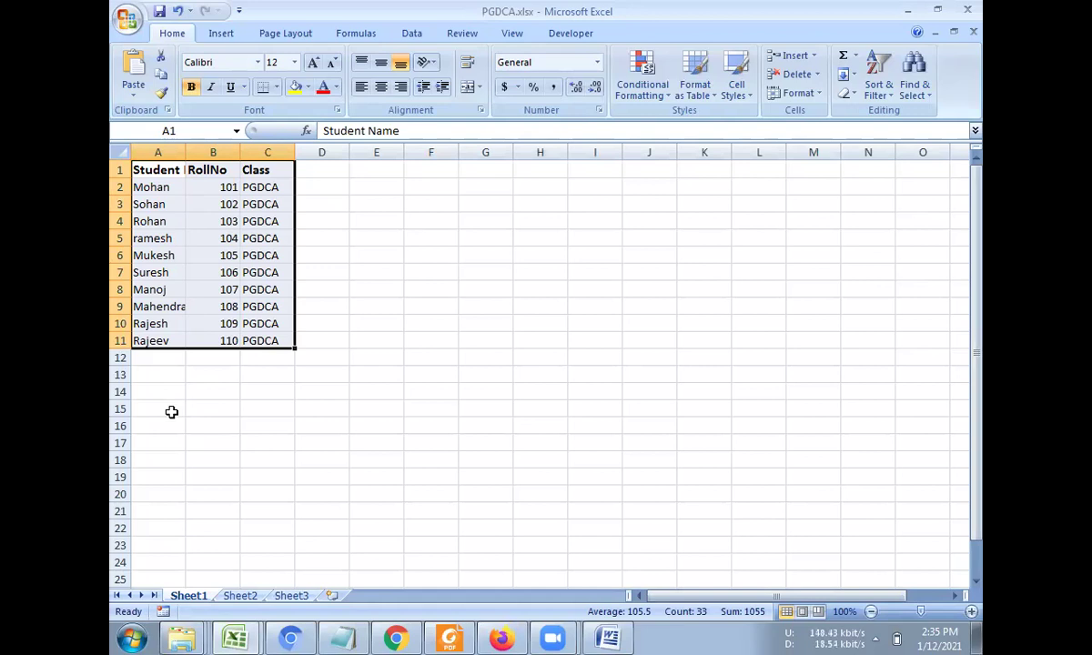
{"action": "left_click", "coordinate": [482, 251]}
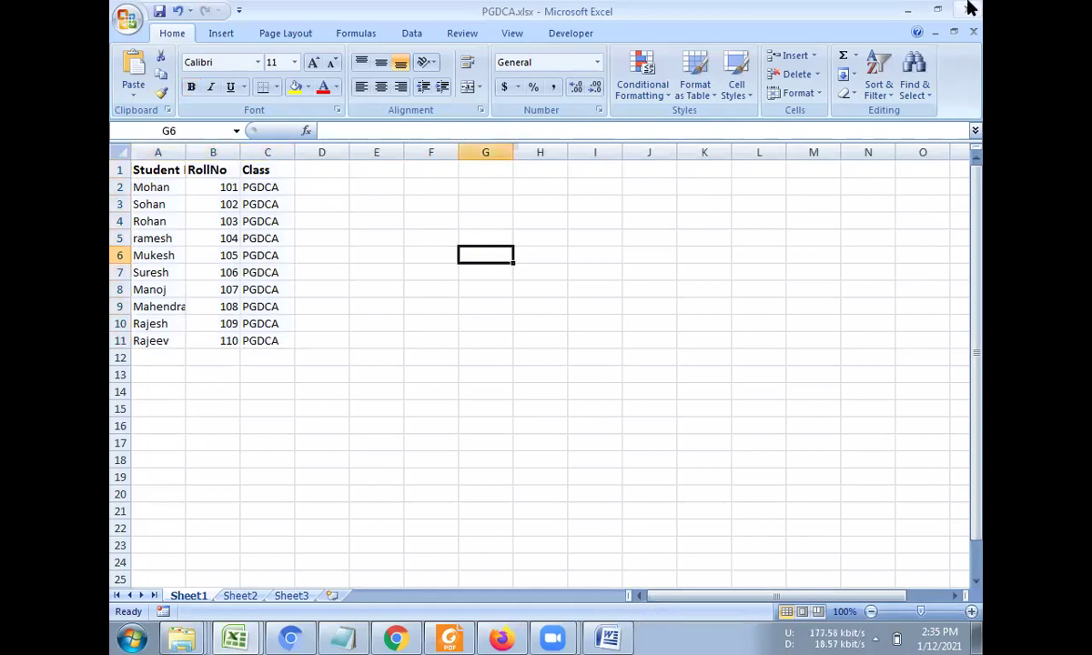
{"action": "left_click", "coordinate": [908, 9]}
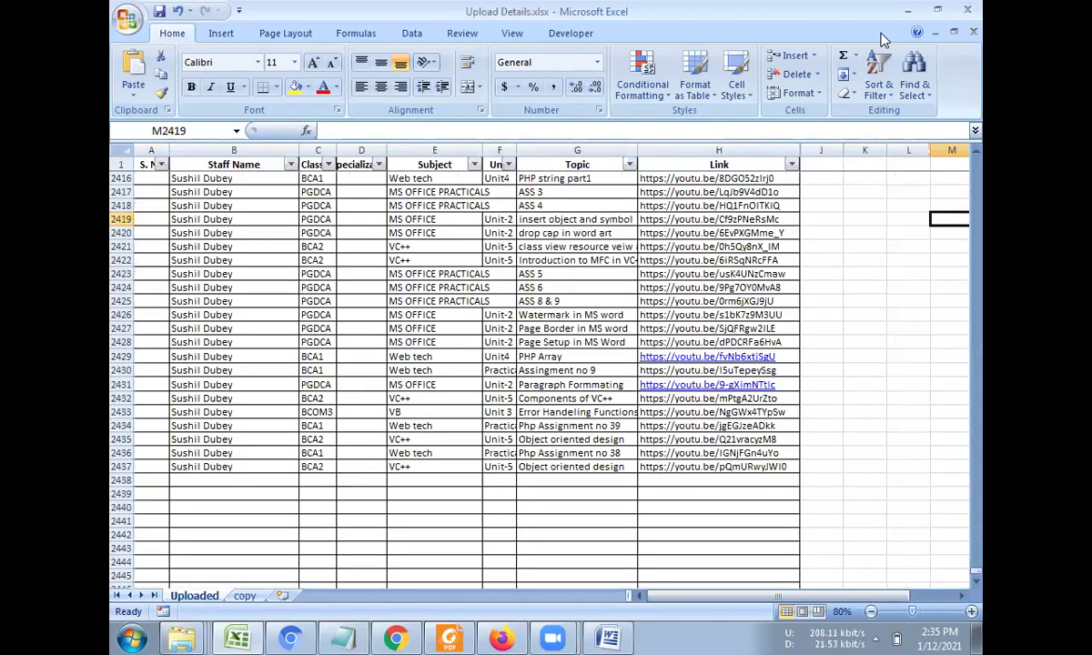
{"action": "left_click", "coordinate": [907, 9]}
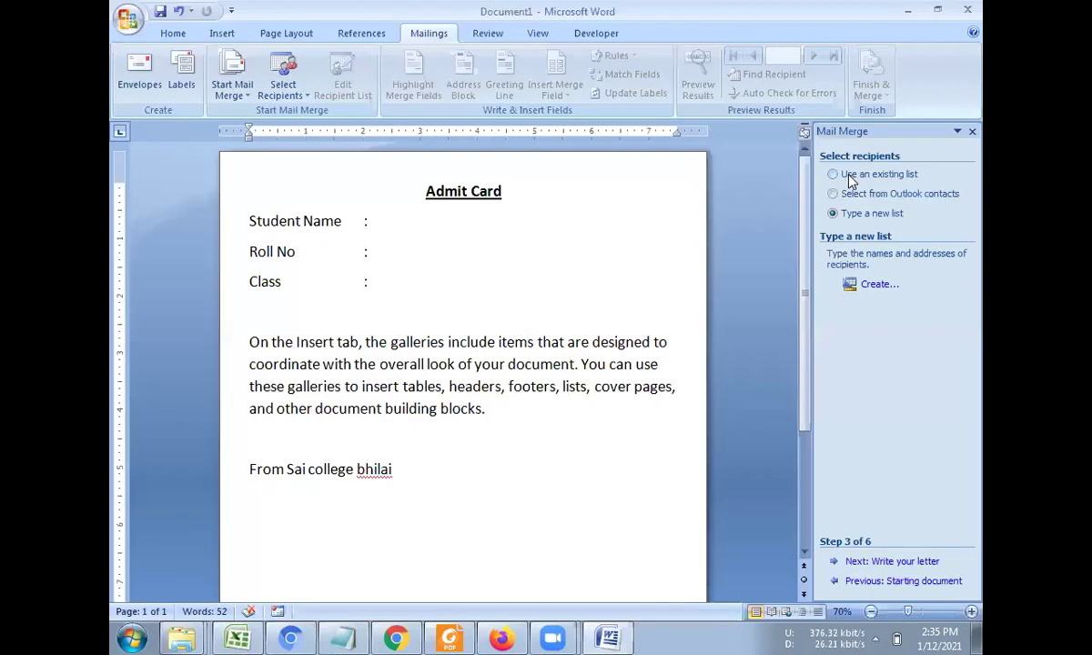
- Use an existing list: browse to PGDCA.xlsx and accept its Sheet1$ table as recipients
{"action": "left_click", "coordinate": [850, 178]}
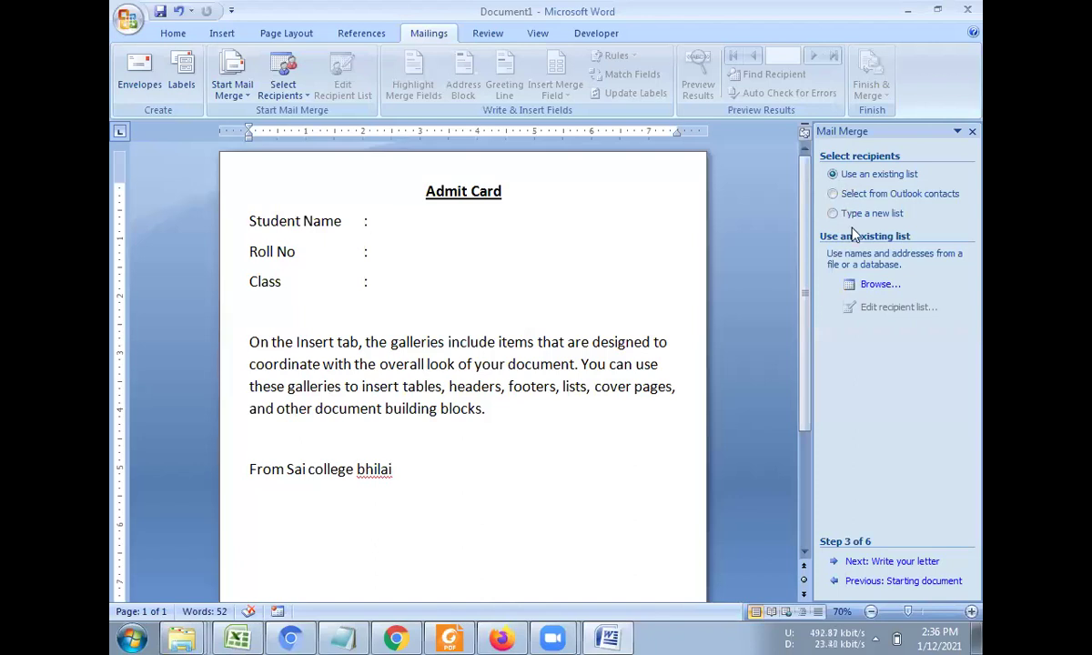
{"action": "left_click", "coordinate": [874, 290]}
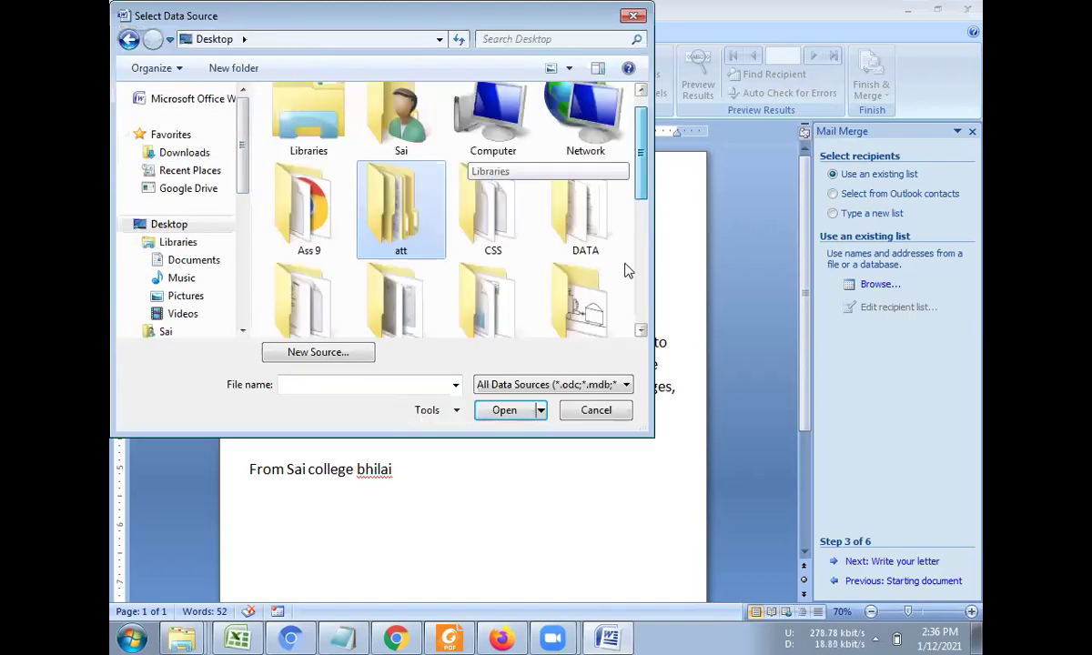
{"action": "scroll", "coordinate": [622, 299], "scroll_direction": "down", "scroll_amount": 10}
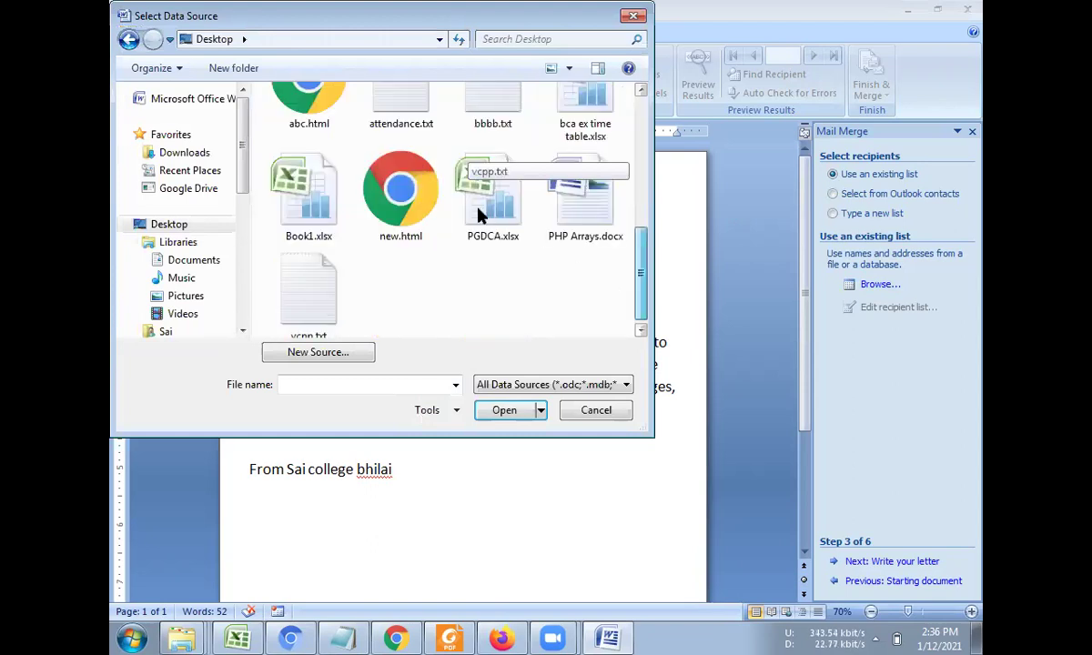
{"action": "left_click", "coordinate": [480, 213]}
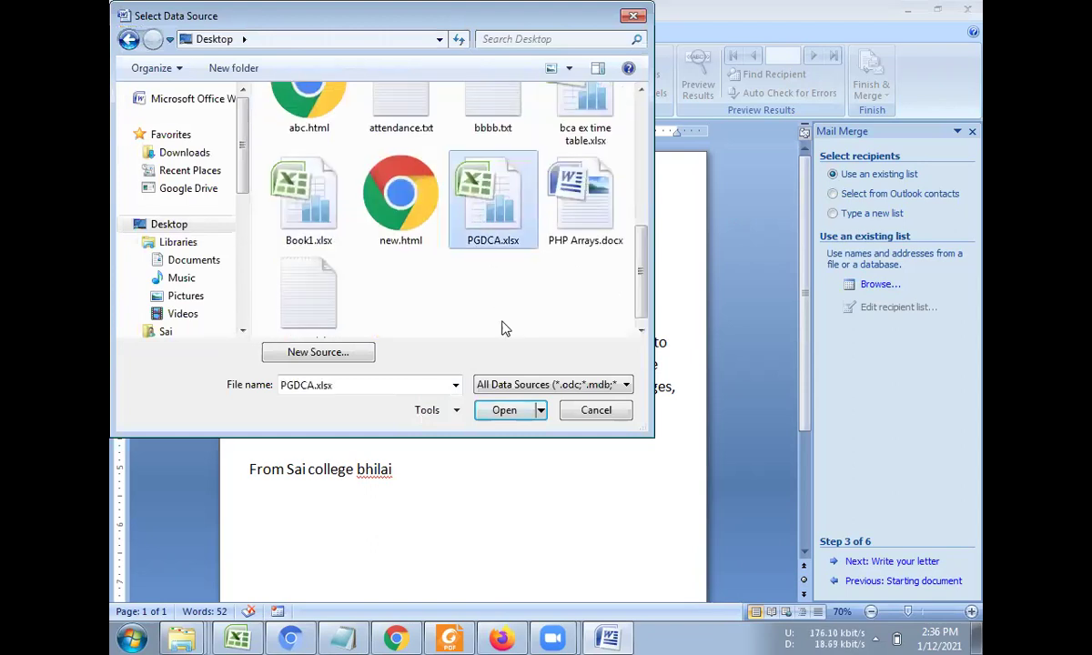
{"action": "left_click", "coordinate": [506, 410]}
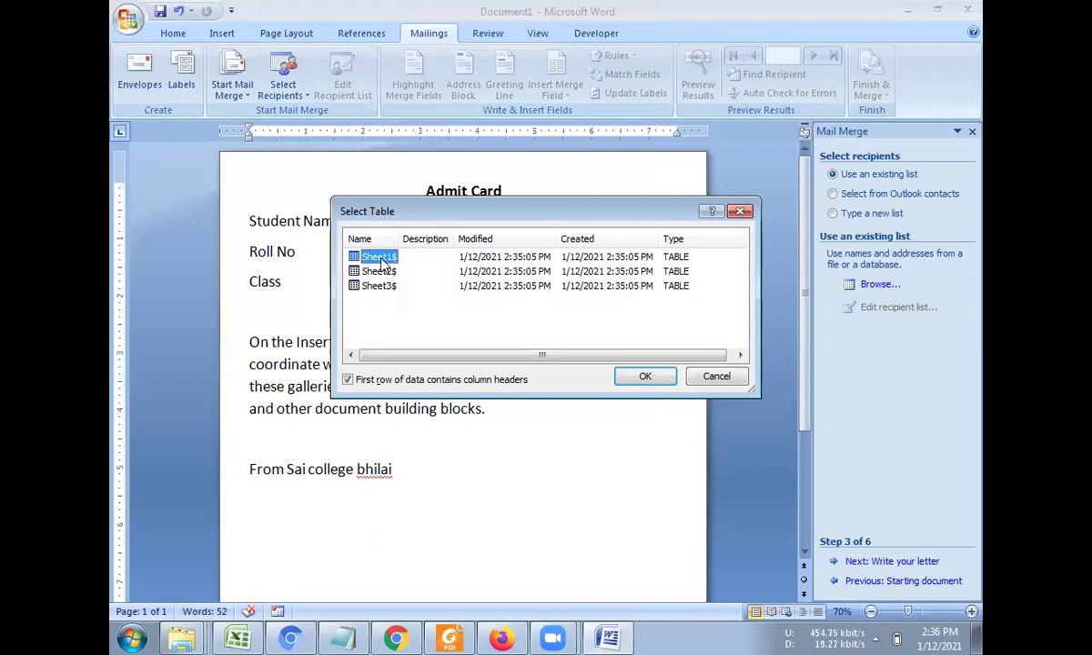
{"action": "left_click", "coordinate": [641, 376]}
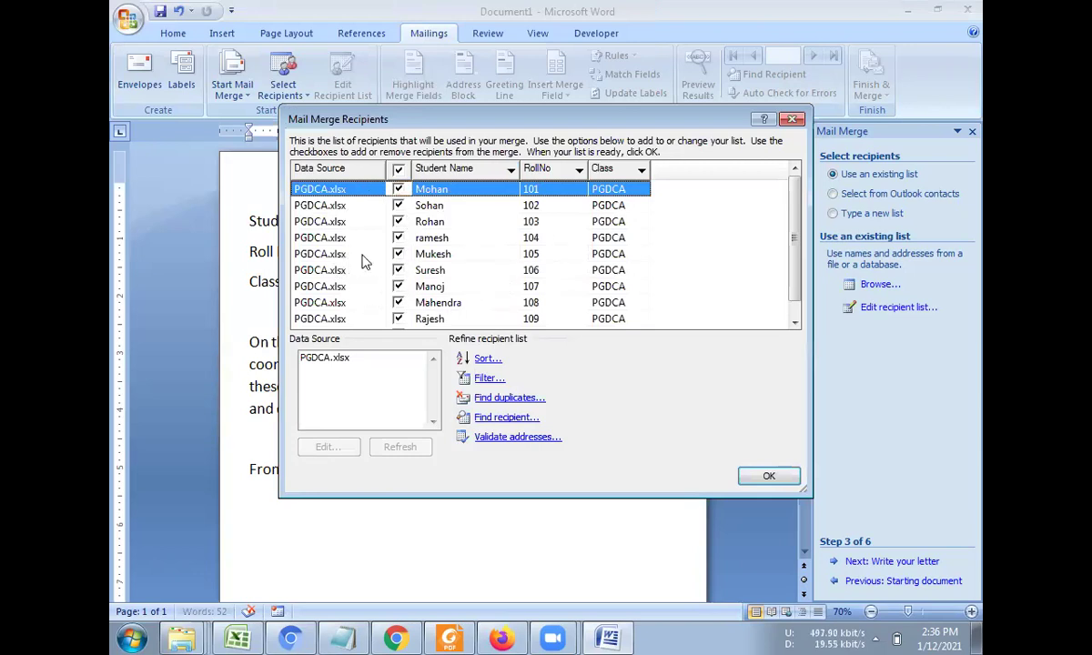
- Uncheck the recipient with roll number 105 and confirm the list
{"action": "left_click", "coordinate": [398, 254]}
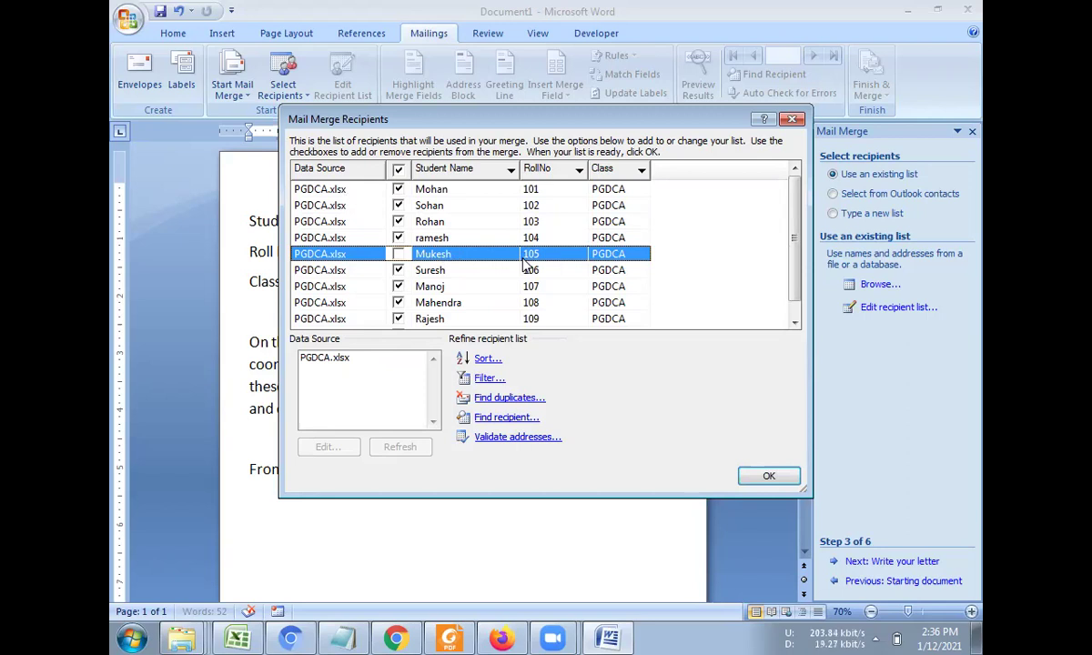
{"action": "left_click", "coordinate": [767, 478]}
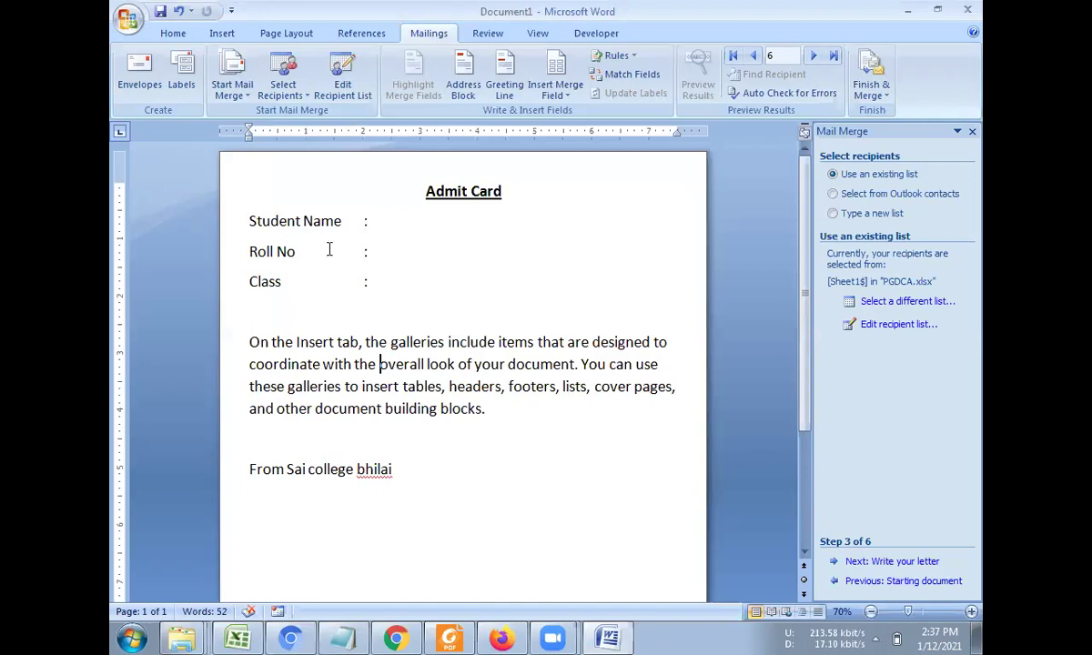
- Put the caret after 'Student Name :', reach step 4 Write your letter, and list the merge fields
{"action": "key", "text": "Up"}
{"action": "key", "text": "Up"}
{"action": "key", "text": "Up"}
{"action": "left_click", "coordinate": [871, 561]}
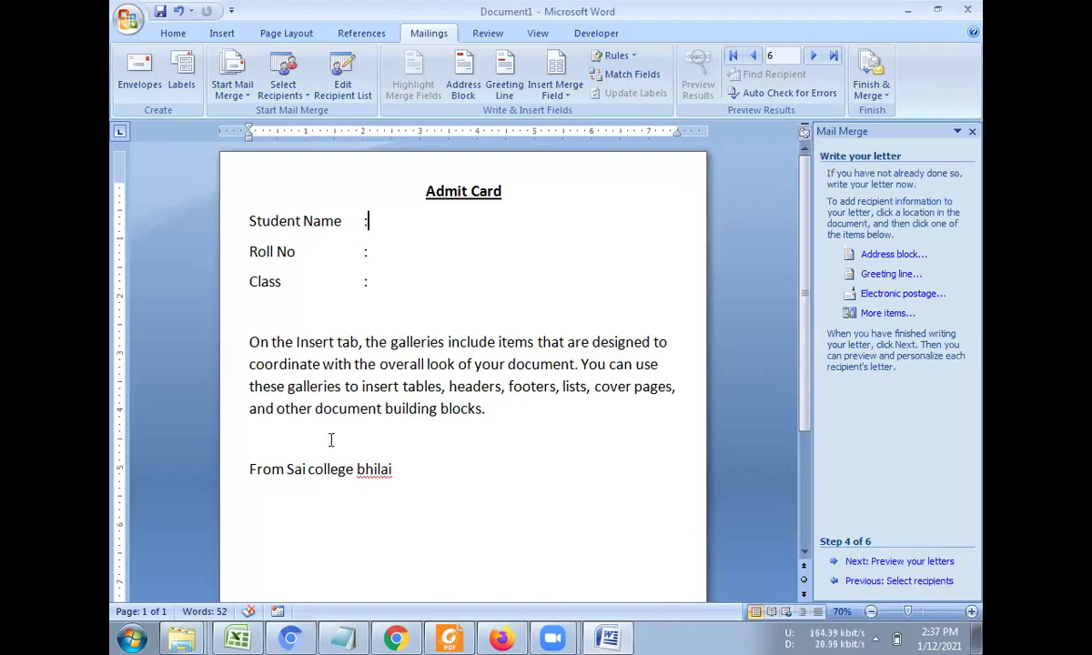
{"action": "left_click", "coordinate": [856, 562]}
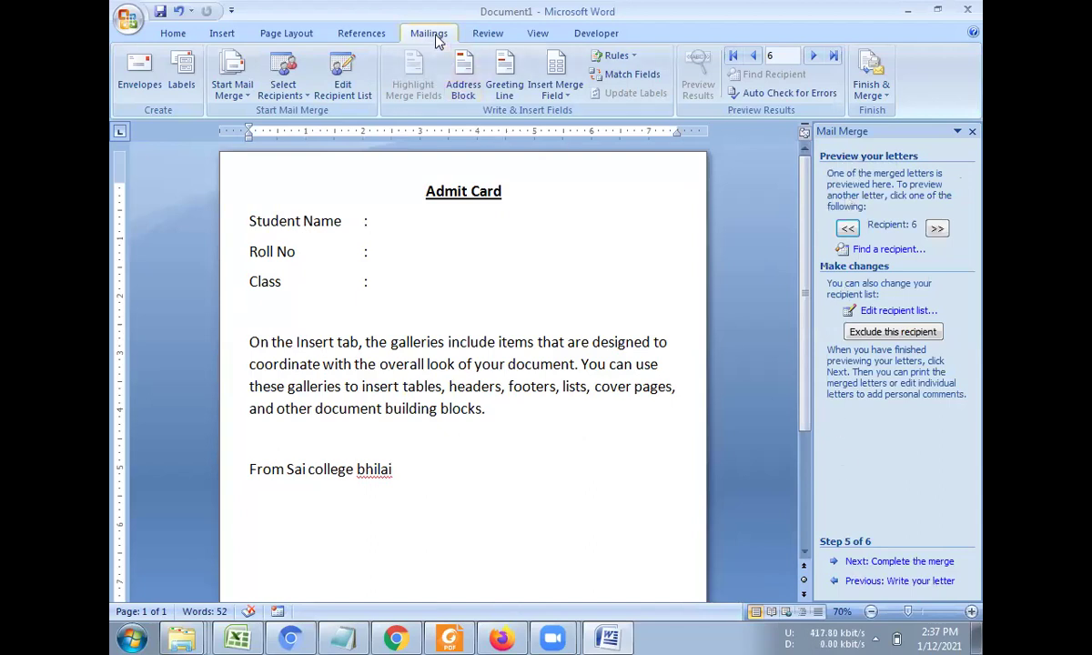
{"action": "left_click", "coordinate": [851, 581]}
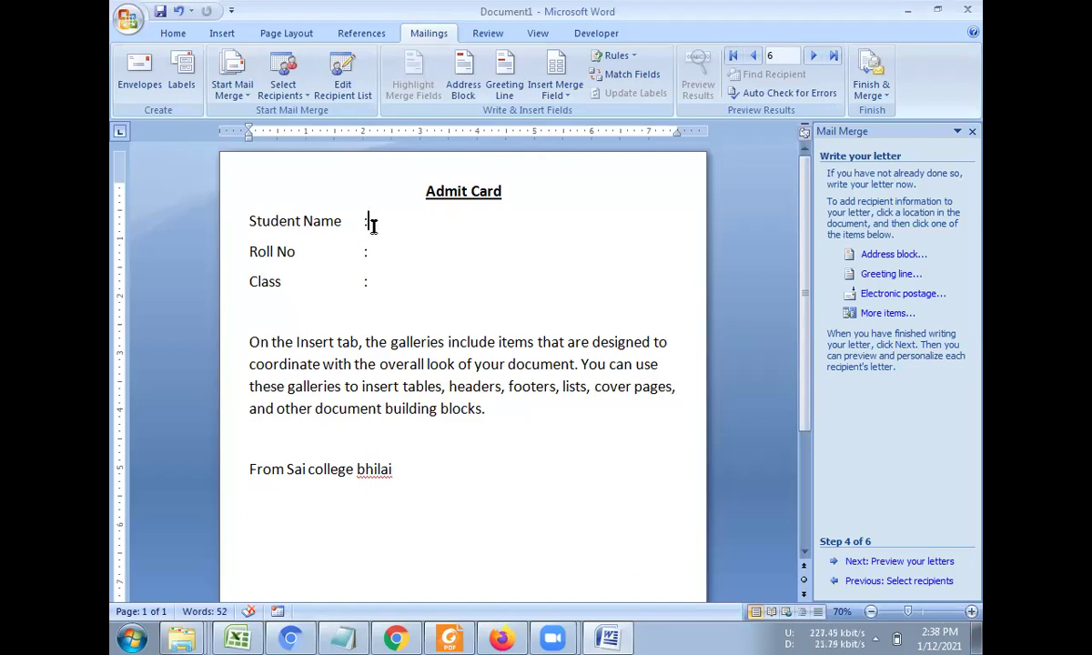
{"action": "left_click", "coordinate": [557, 102]}
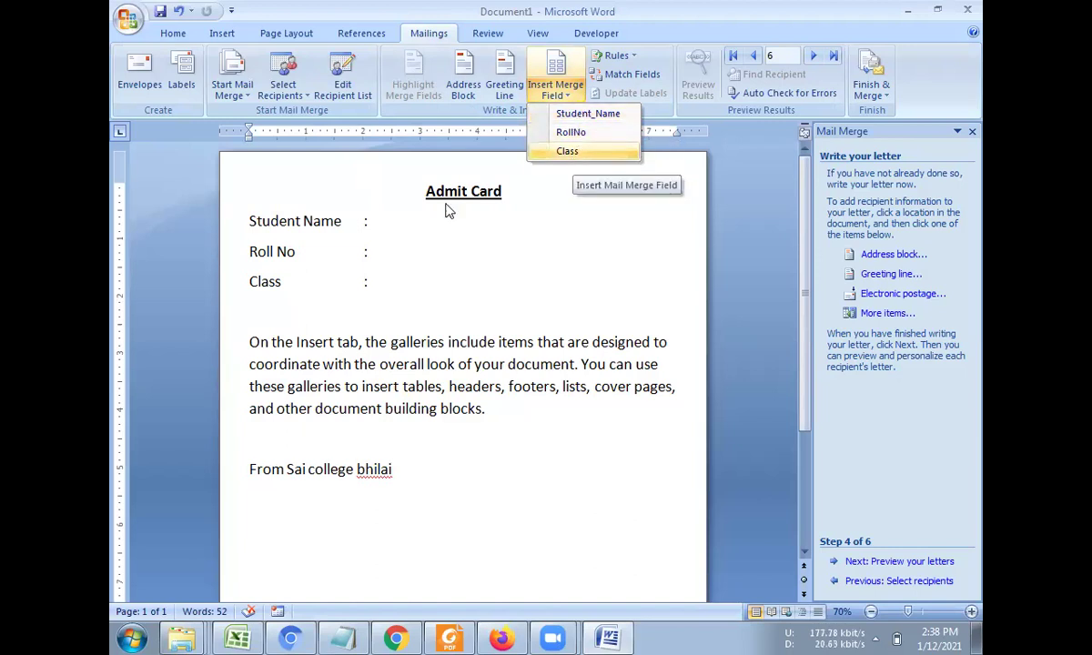
- Insert the «Student_Name» merge field after 'Student Name :'
{"action": "left_click", "coordinate": [371, 224]}
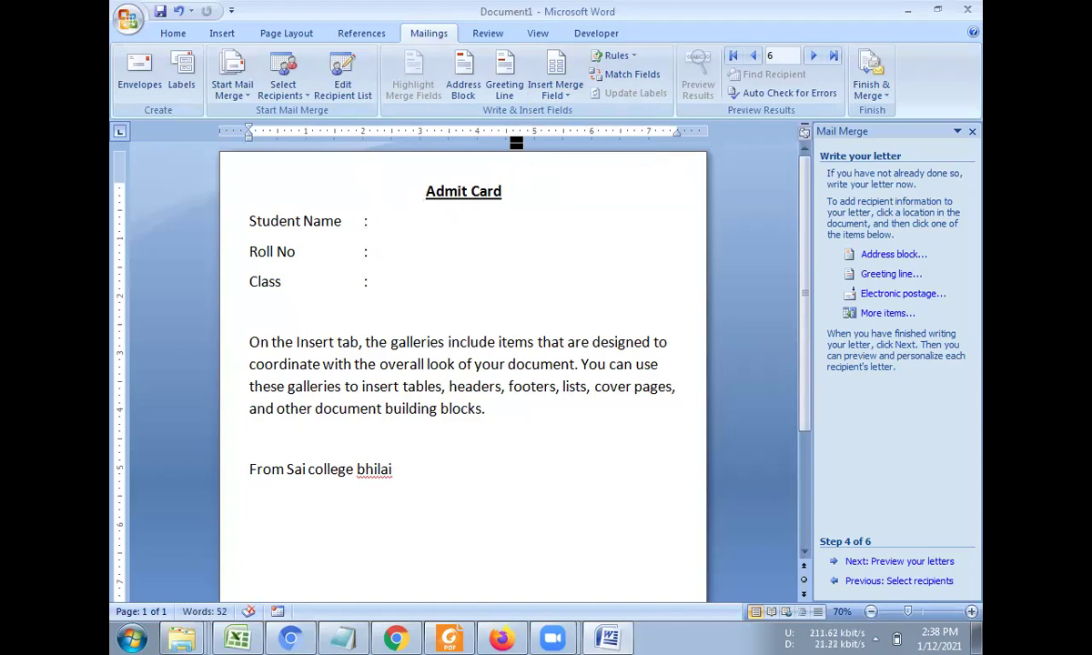
{"action": "left_click", "coordinate": [556, 91]}
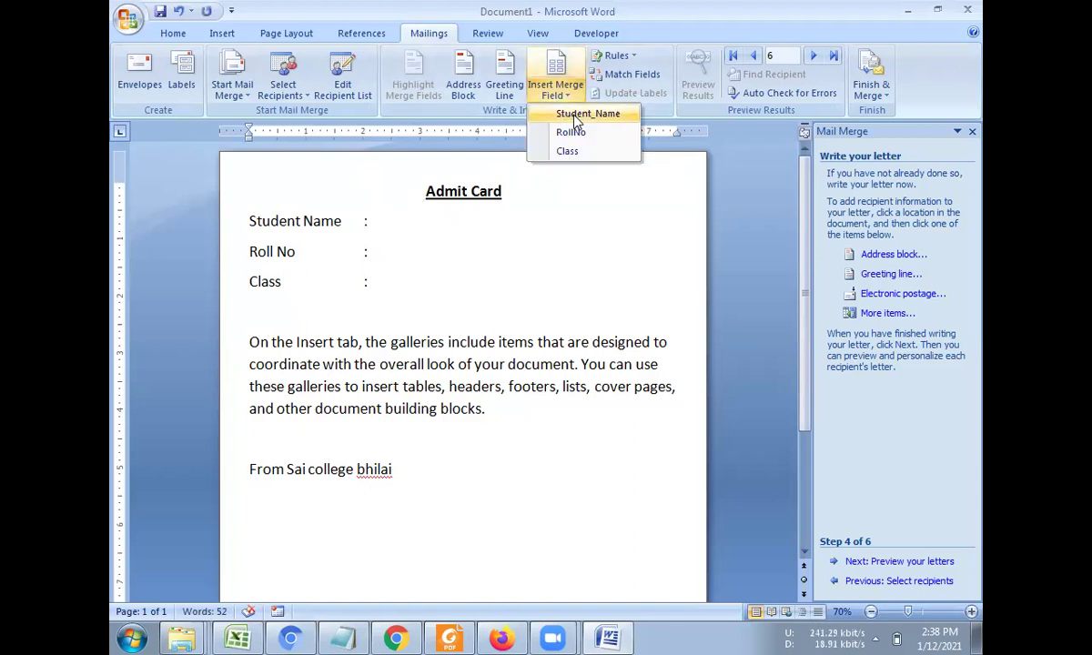
{"action": "left_click", "coordinate": [587, 113]}
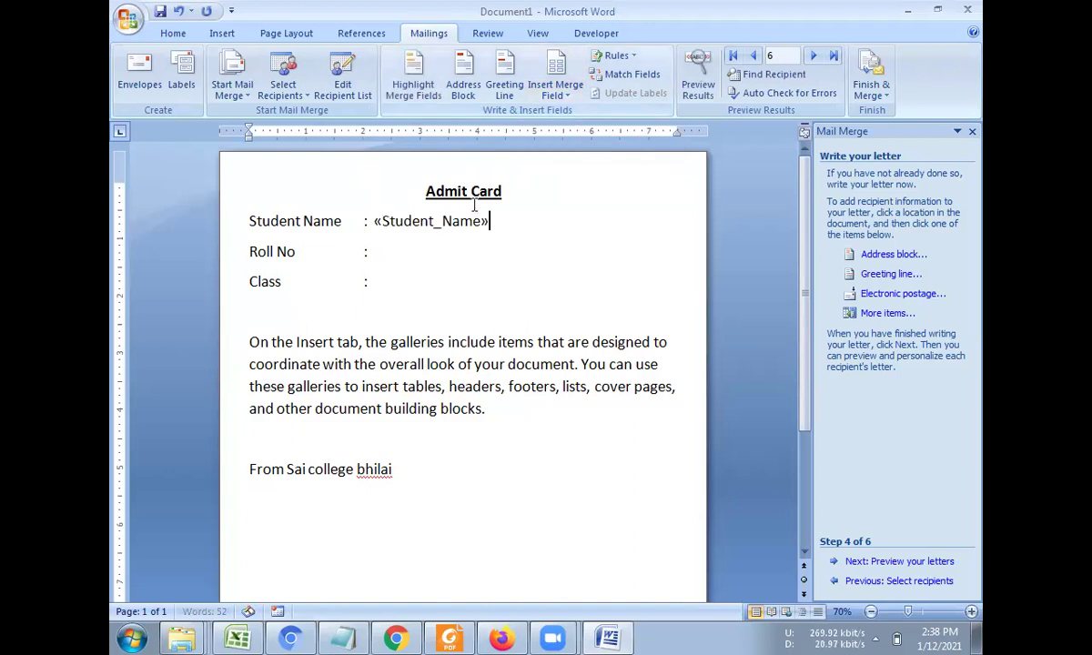
{"action": "left_click_drag", "start_coordinate": [381, 221], "coordinate": [457, 220]}
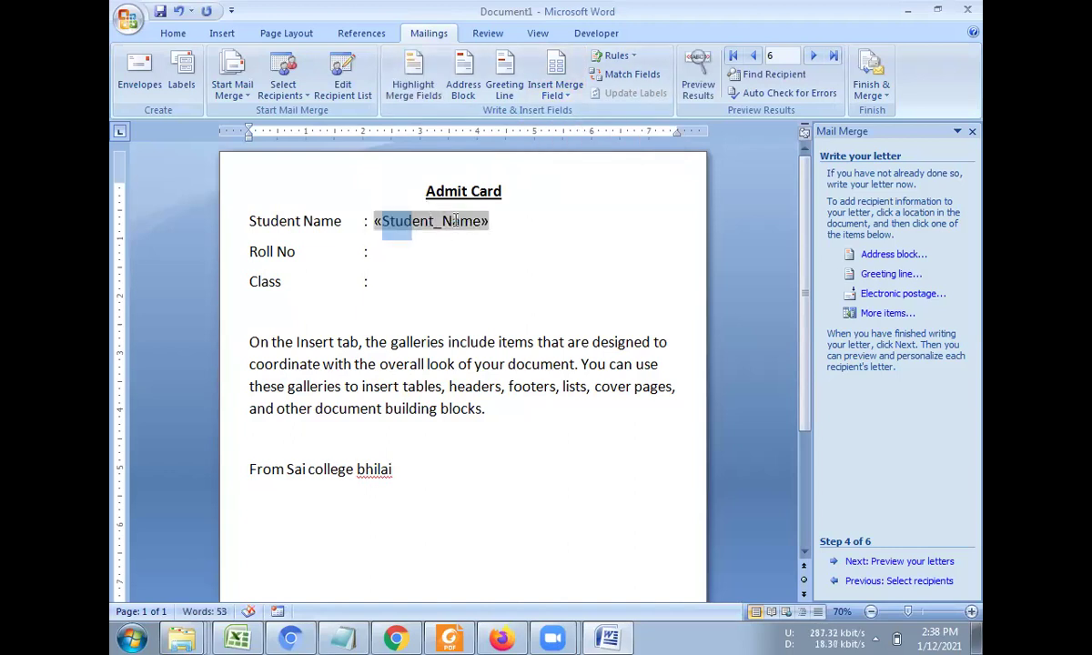
- Insert «RollNo»/«Class» on the Roll No line and «Class» on the Class line
{"action": "left_click", "coordinate": [371, 251]}
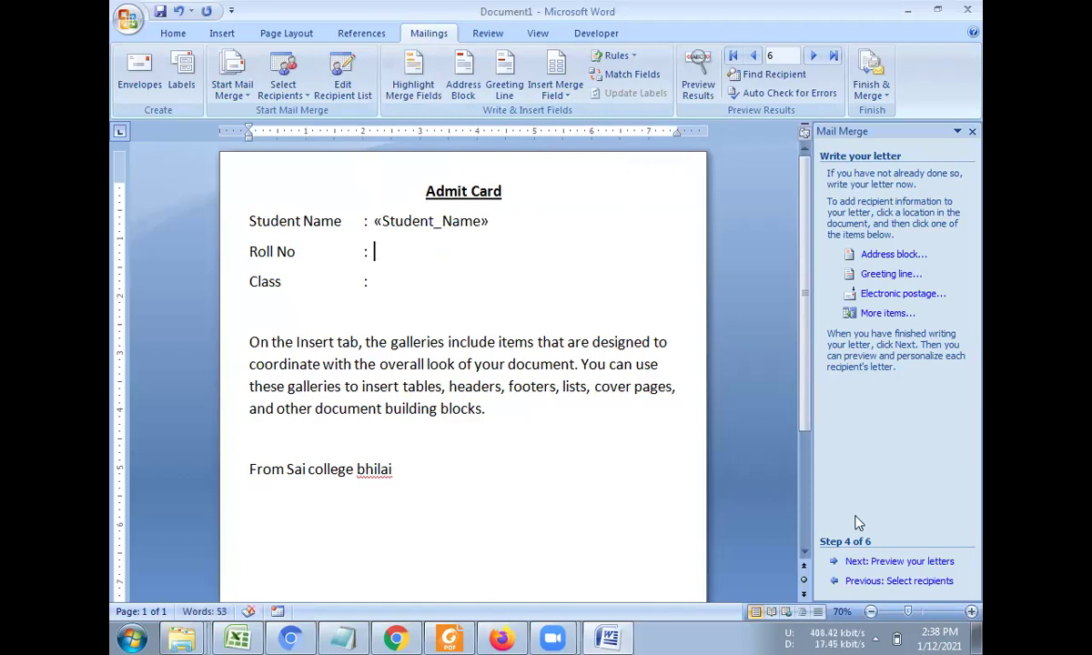
{"action": "left_click", "coordinate": [557, 90]}
{"action": "left_click", "coordinate": [572, 137]}
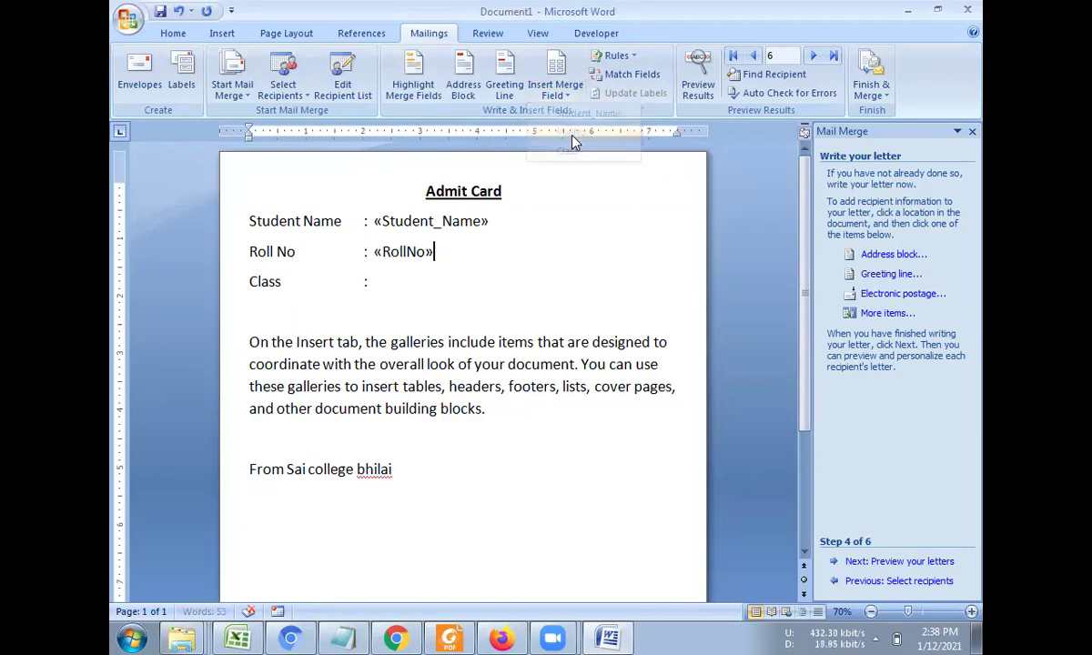
{"action": "type", "text": "/"}
{"action": "left_click", "coordinate": [555, 89]}
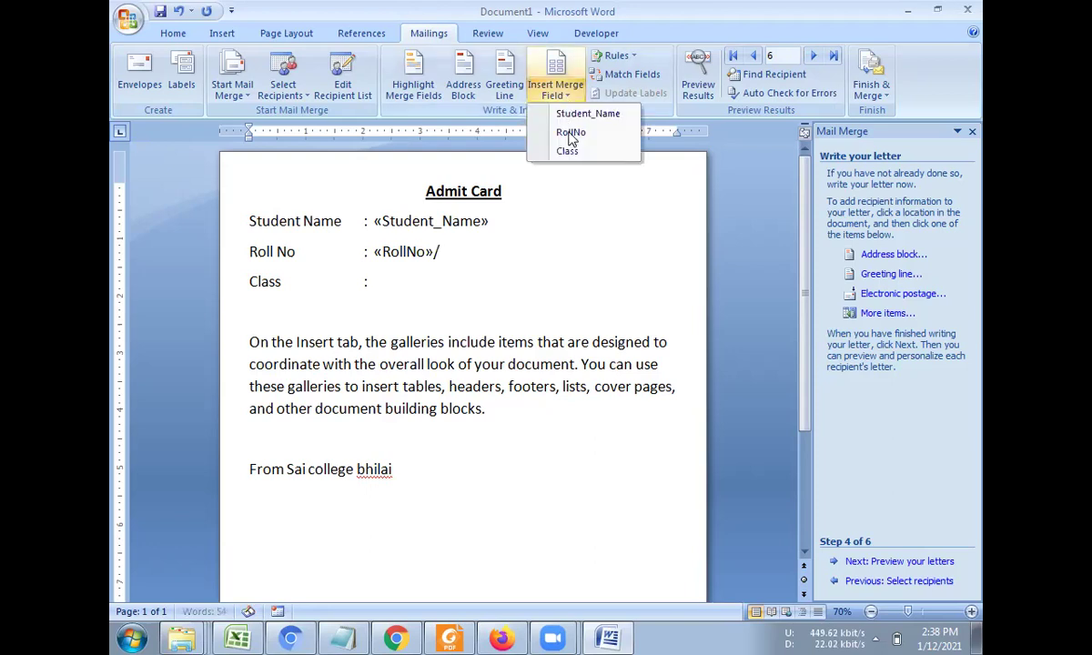
{"action": "left_click", "coordinate": [568, 149]}
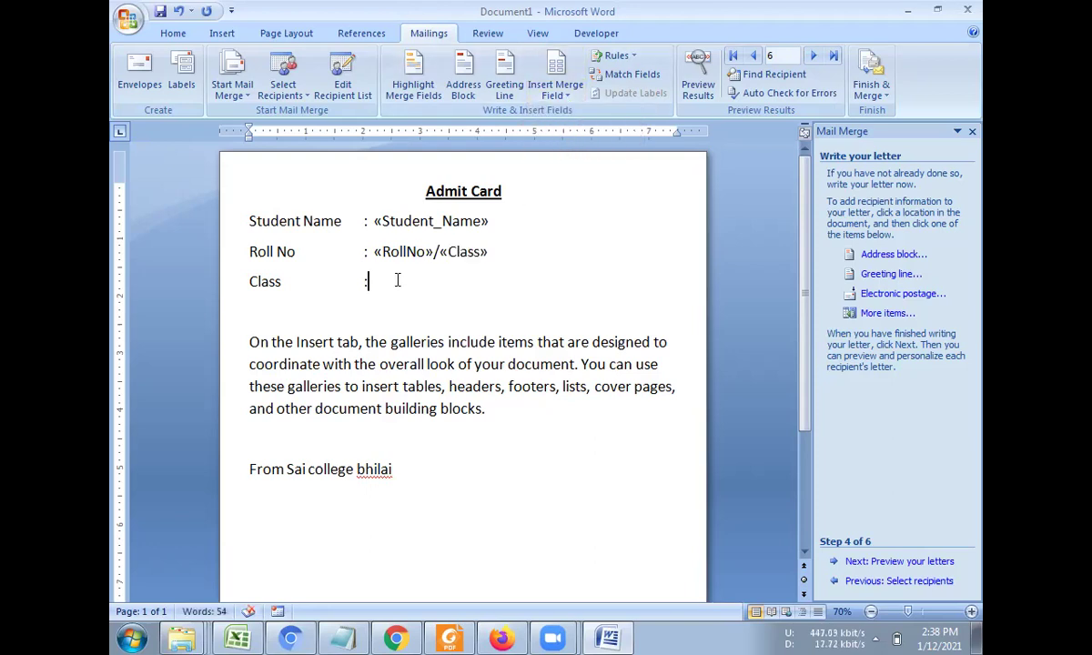
{"action": "left_click", "coordinate": [555, 89]}
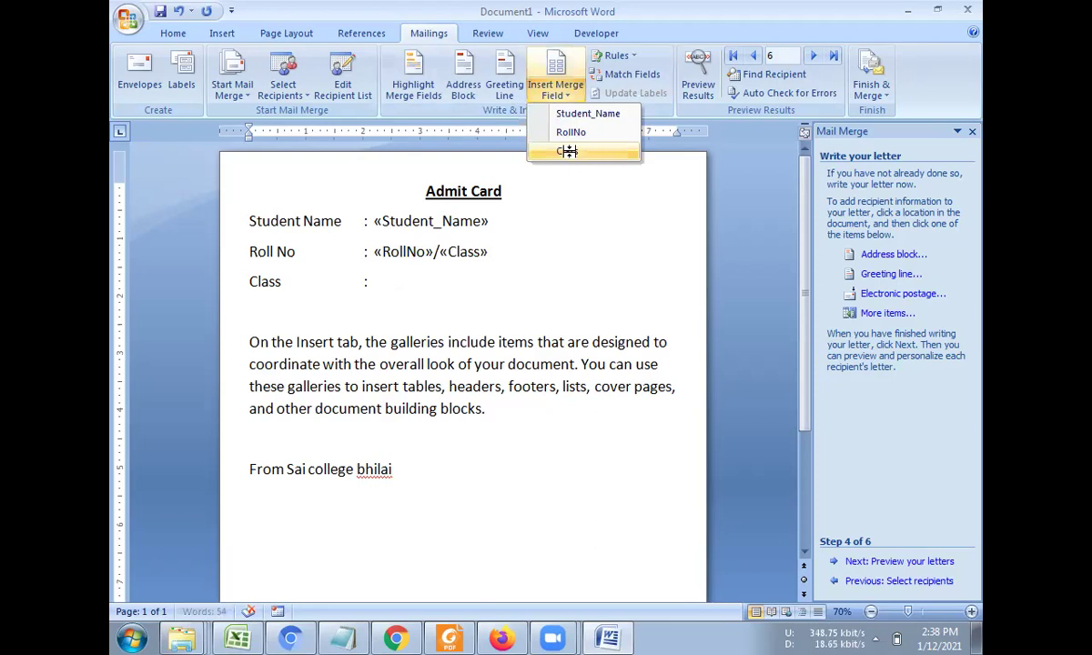
{"action": "left_click", "coordinate": [568, 151]}
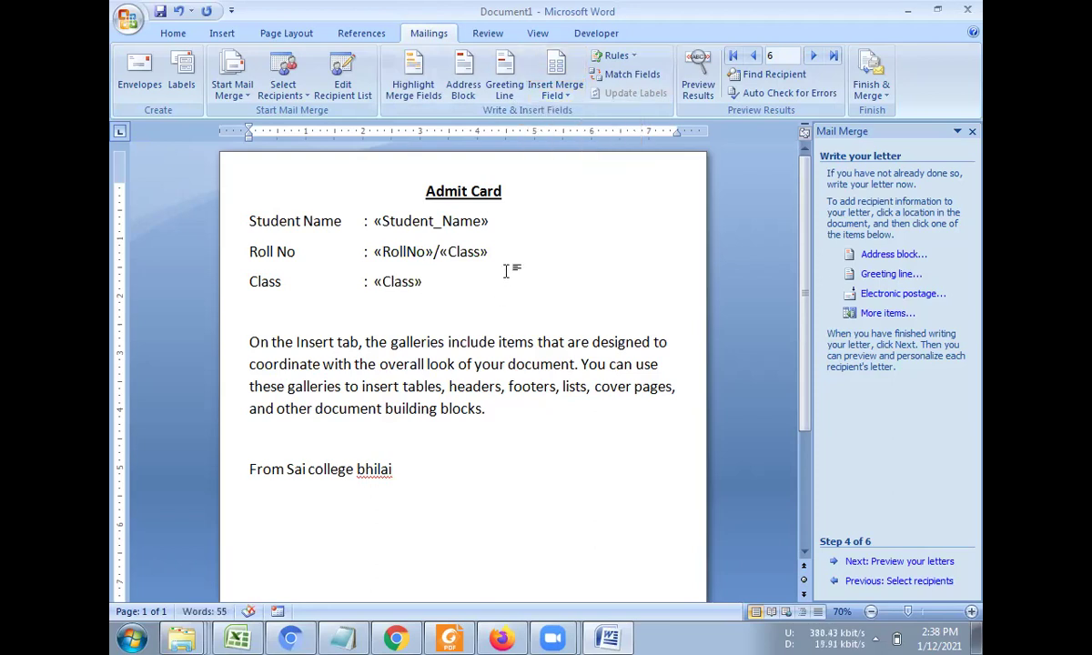
- Make the «Student_Name» field 24 pt and dark red
{"action": "left_click_drag", "start_coordinate": [374, 220], "coordinate": [488, 221]}
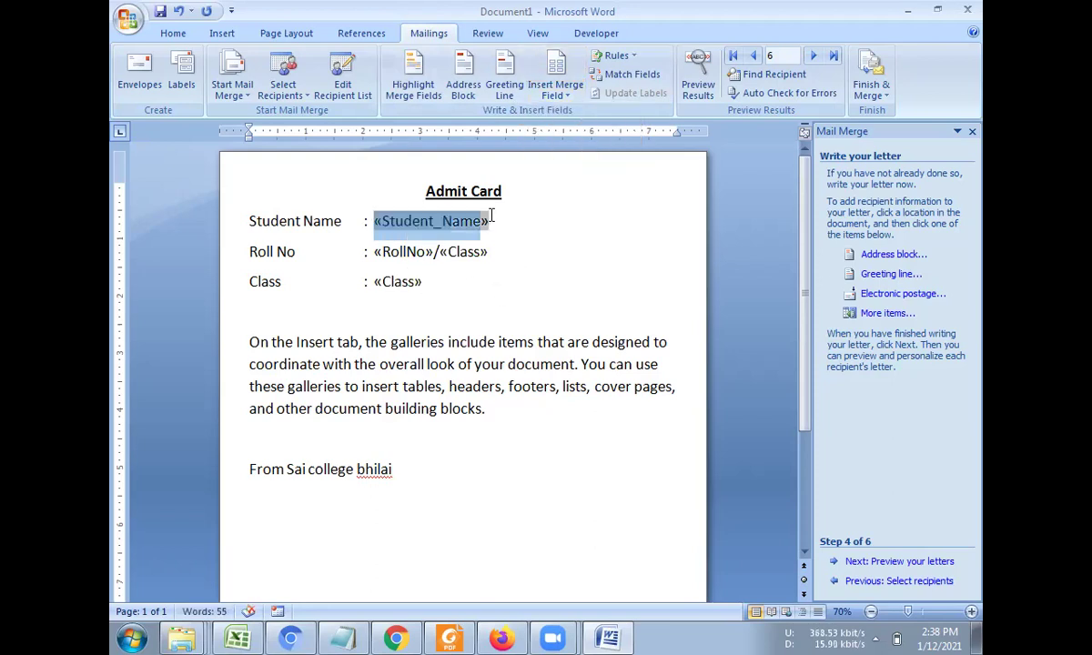
{"action": "left_click", "coordinate": [169, 34]}
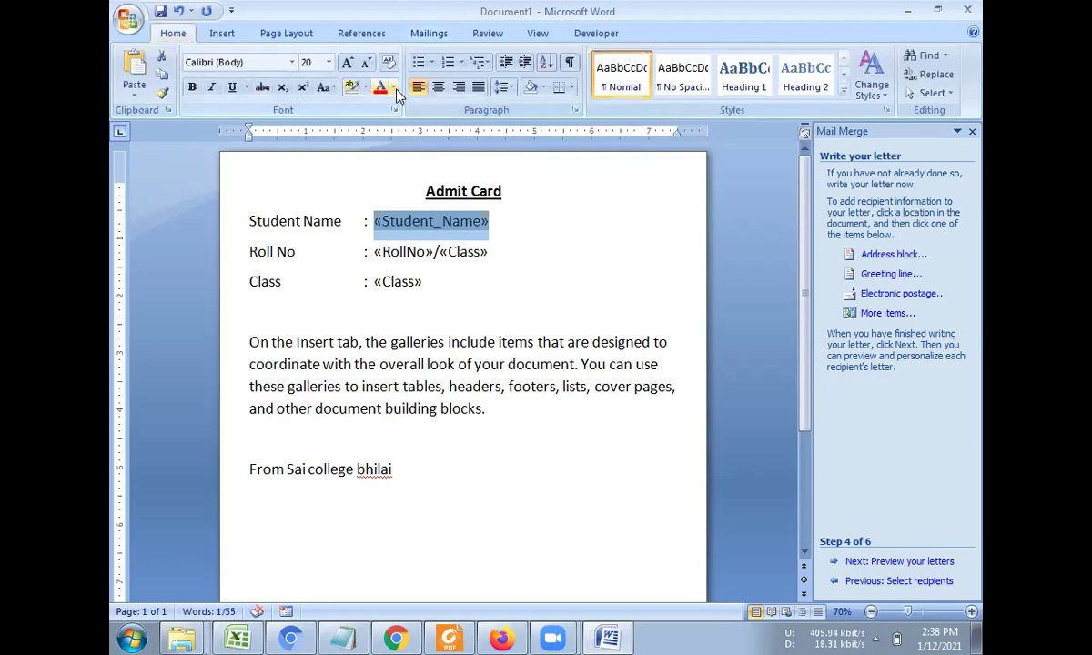
{"action": "left_click", "coordinate": [346, 62]}
{"action": "left_click", "coordinate": [347, 63]}
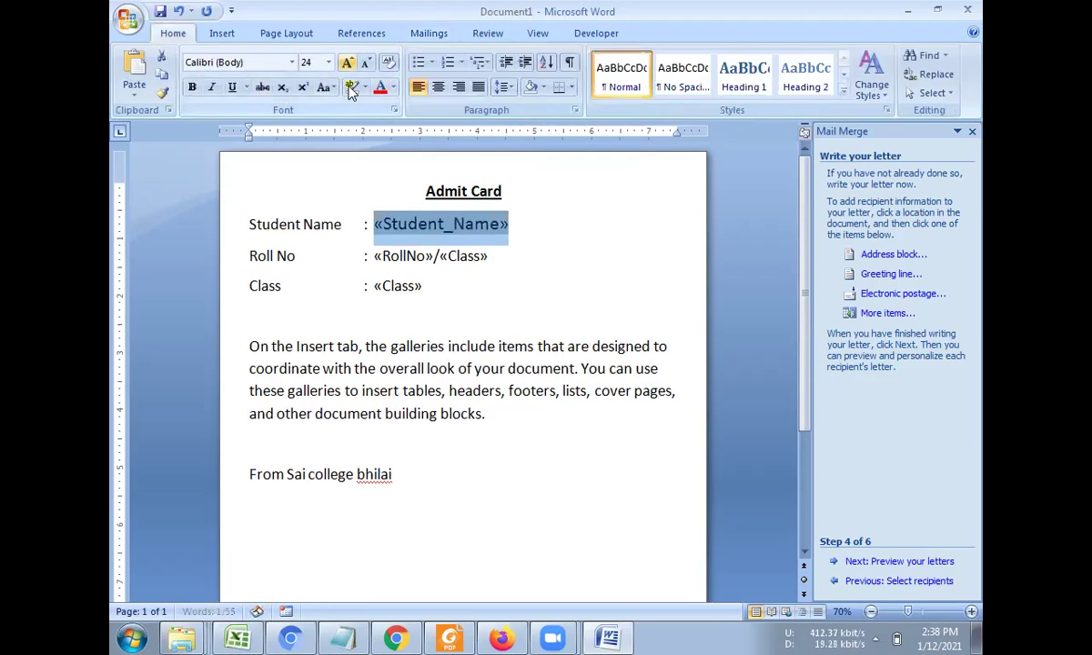
{"action": "left_click", "coordinate": [420, 256]}
{"action": "left_click_drag", "start_coordinate": [373, 223], "coordinate": [512, 221]}
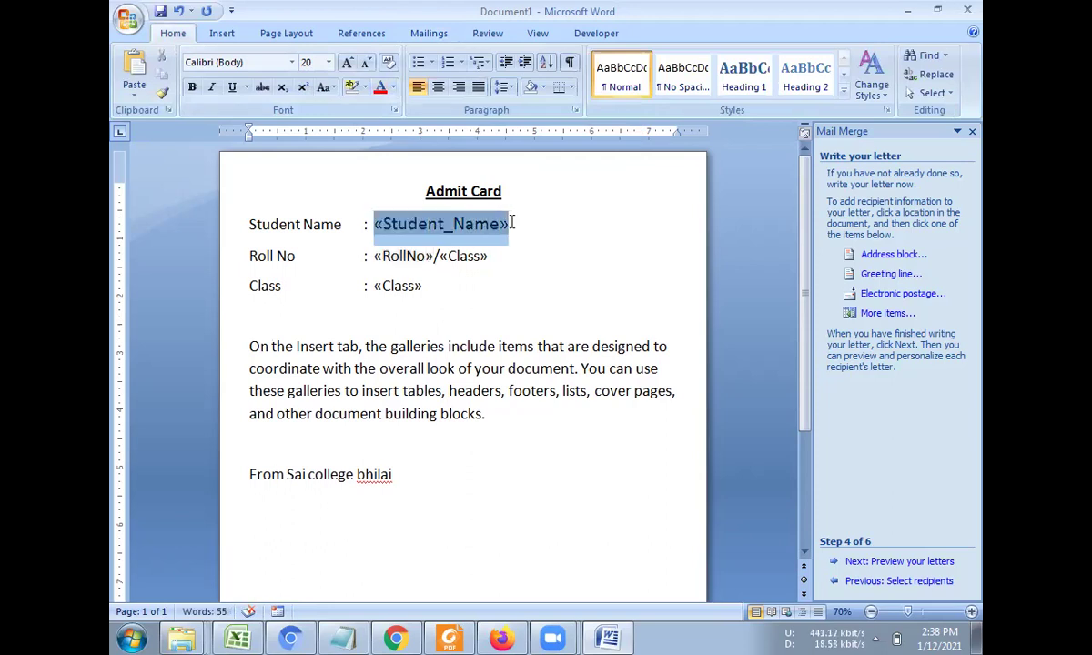
{"action": "left_click", "coordinate": [390, 87]}
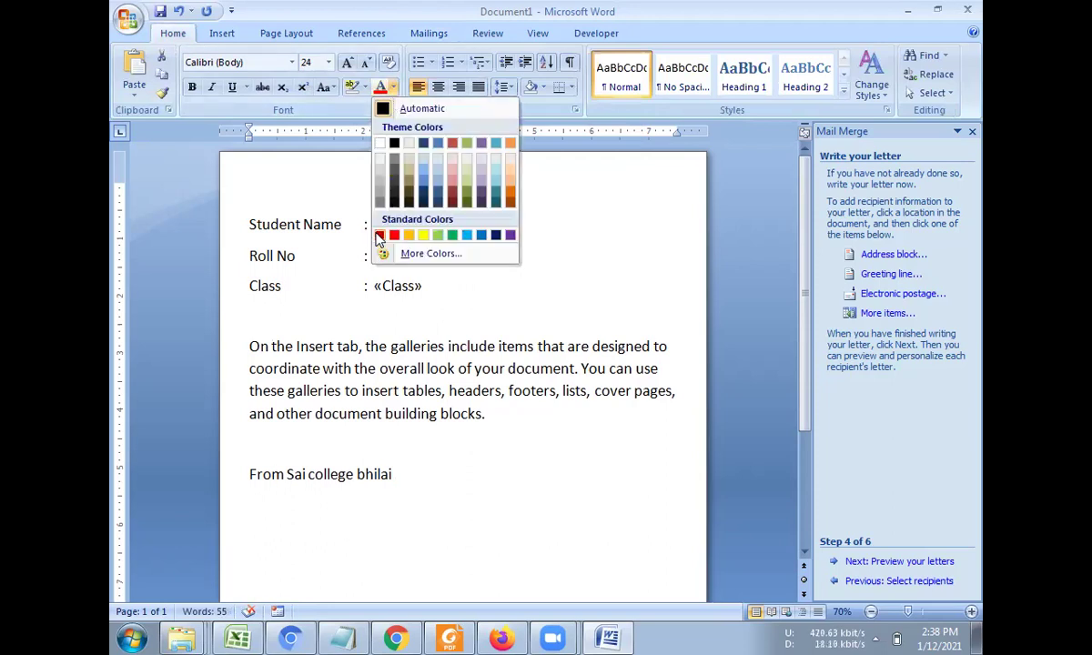
{"action": "left_click", "coordinate": [379, 236]}
- Select the «RollNo»/«Class» fields on the Roll No line
{"action": "left_click", "coordinate": [377, 282]}
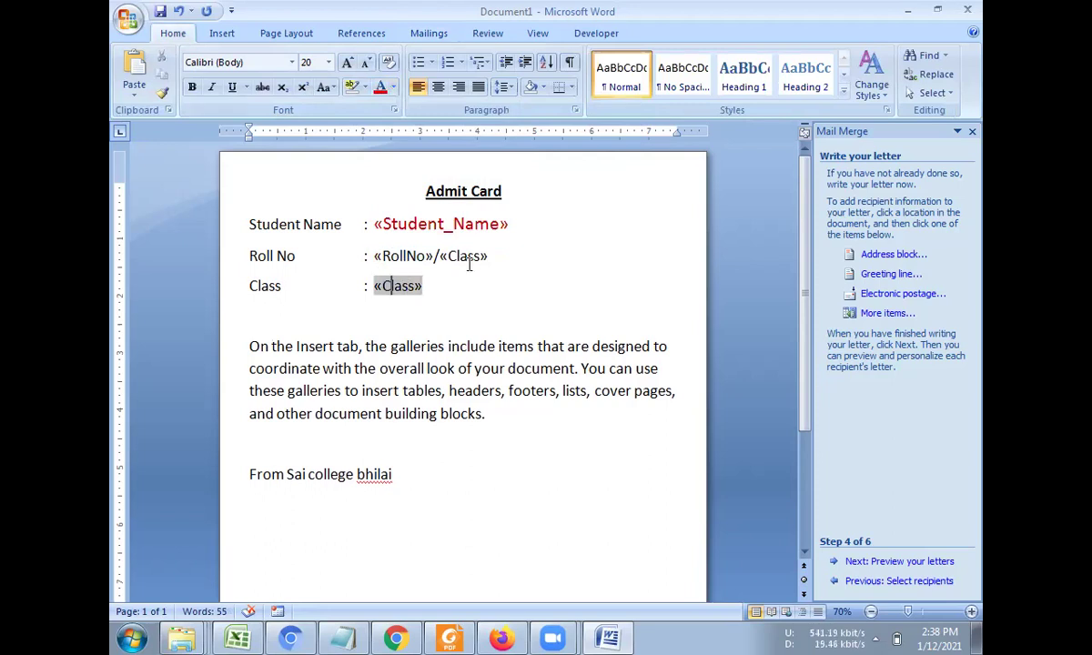
{"action": "left_click_drag", "start_coordinate": [373, 256], "coordinate": [489, 256]}
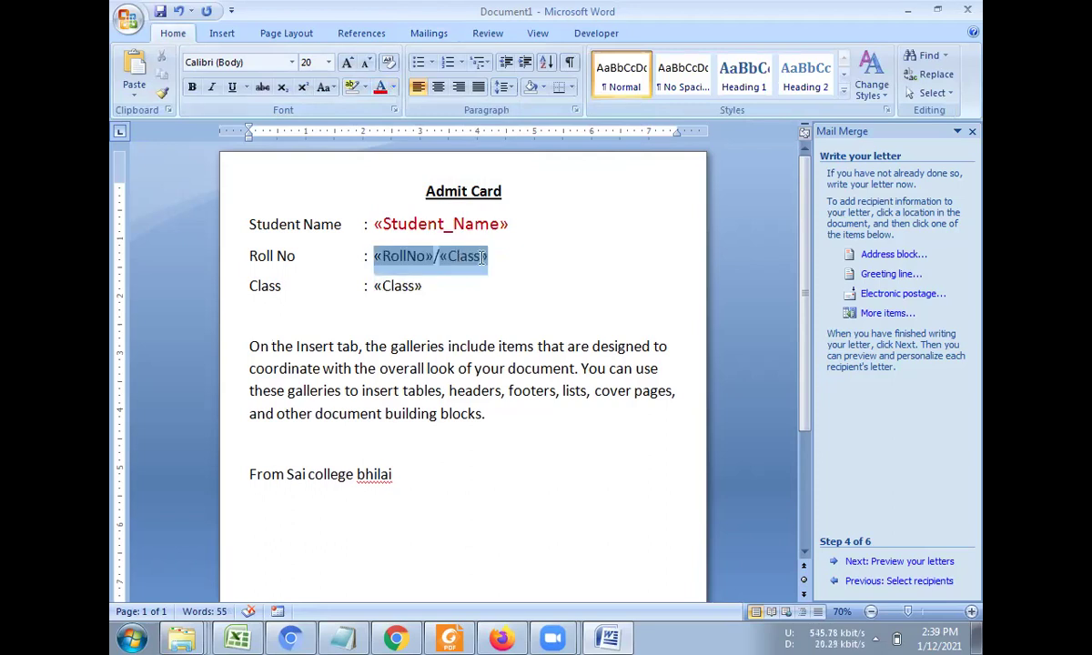
{"action": "left_click", "coordinate": [223, 34]}
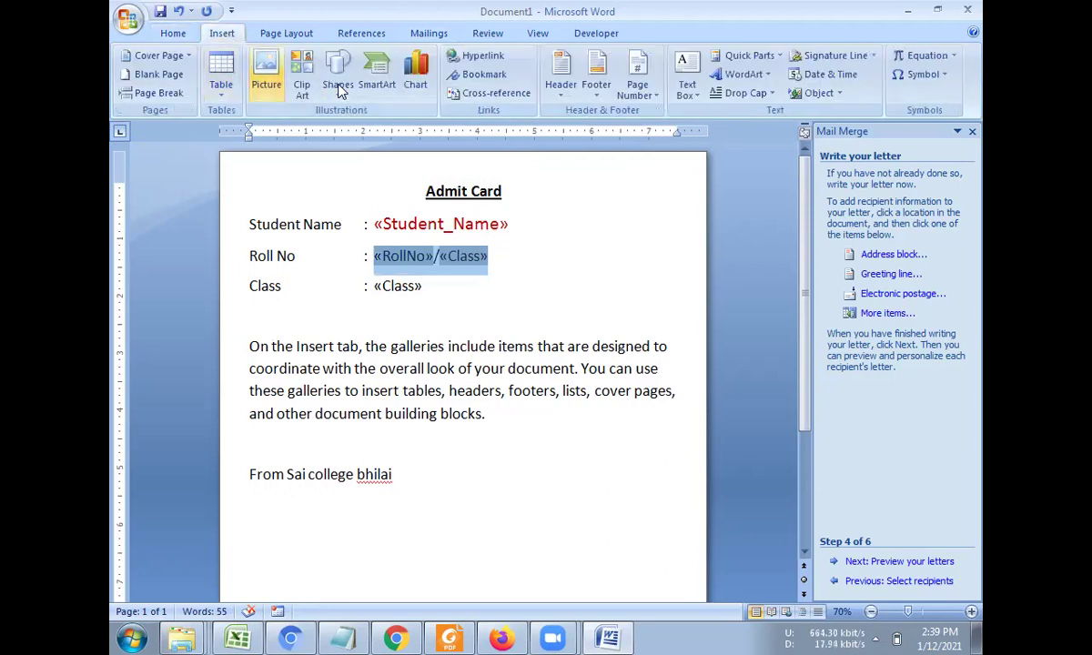
{"action": "left_click", "coordinate": [338, 73]}
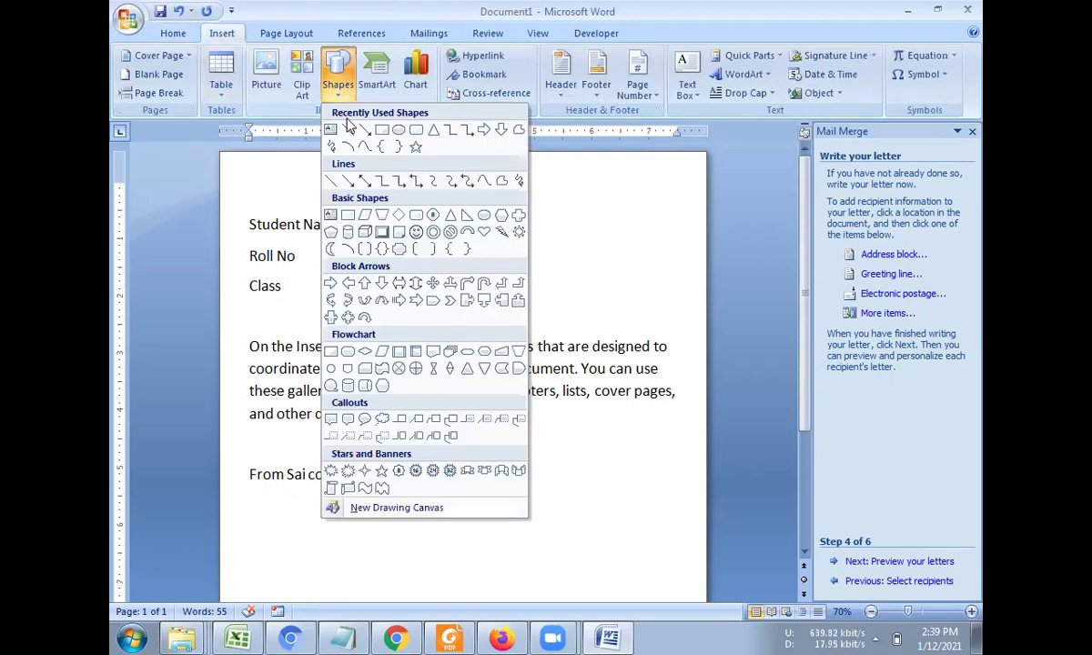
{"action": "left_click", "coordinate": [415, 132]}
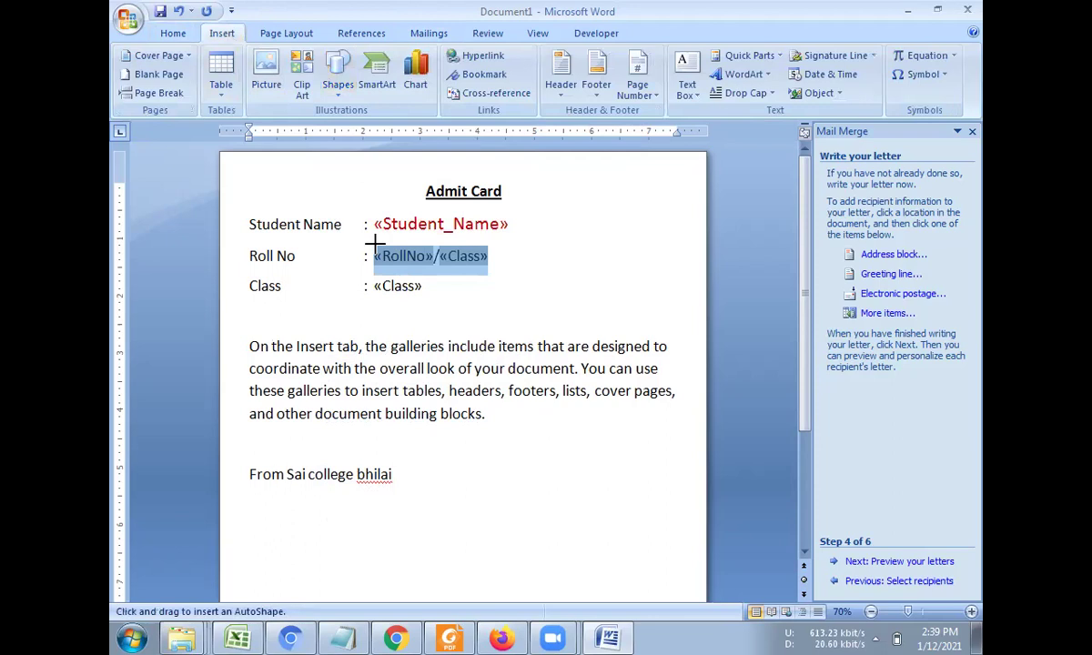
{"action": "left_click_drag", "start_coordinate": [374, 244], "coordinate": [498, 270]}
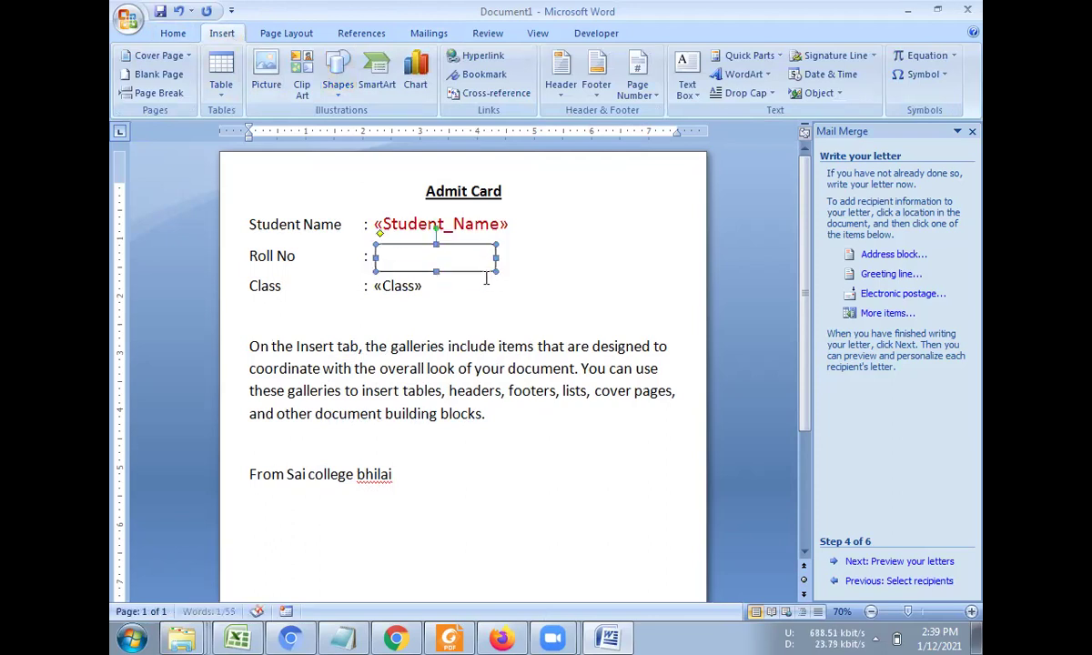
{"action": "right_click", "coordinate": [461, 258]}
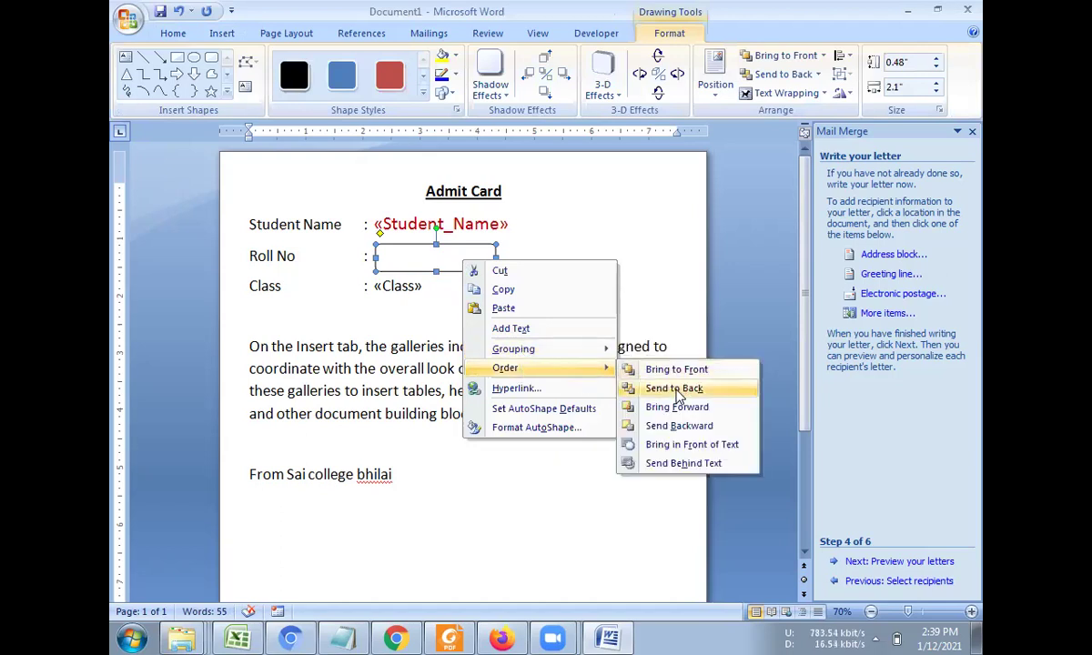
{"action": "mouse_move", "coordinate": [537, 367]}
{"action": "left_click", "coordinate": [678, 390]}
{"action": "left_click_drag", "start_coordinate": [488, 255], "coordinate": [609, 256]}
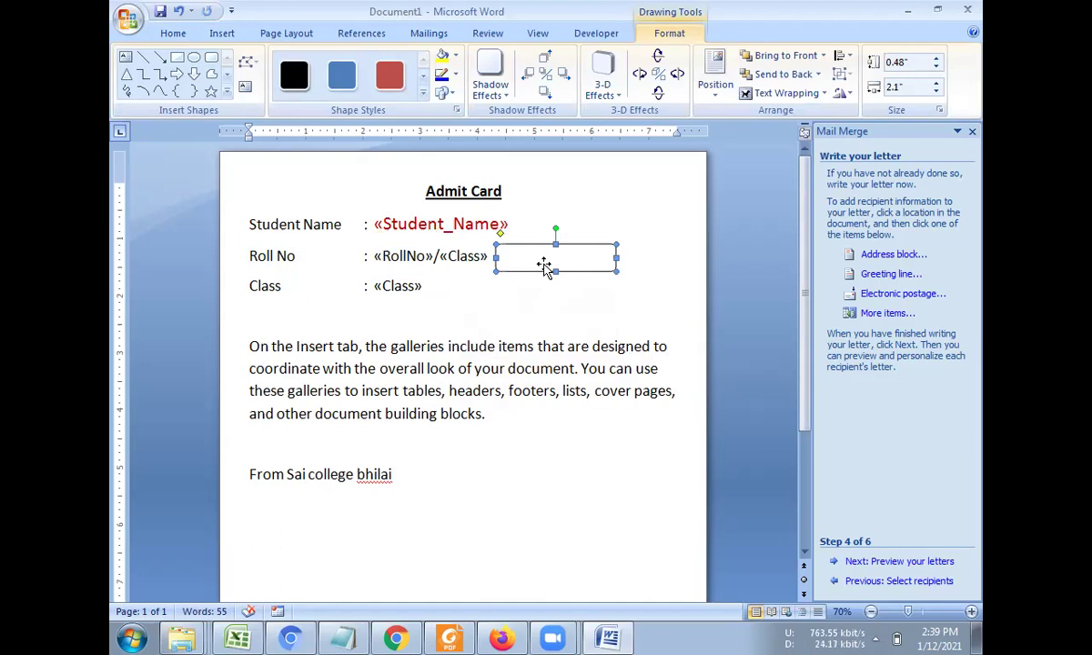
{"action": "right_click", "coordinate": [535, 260]}
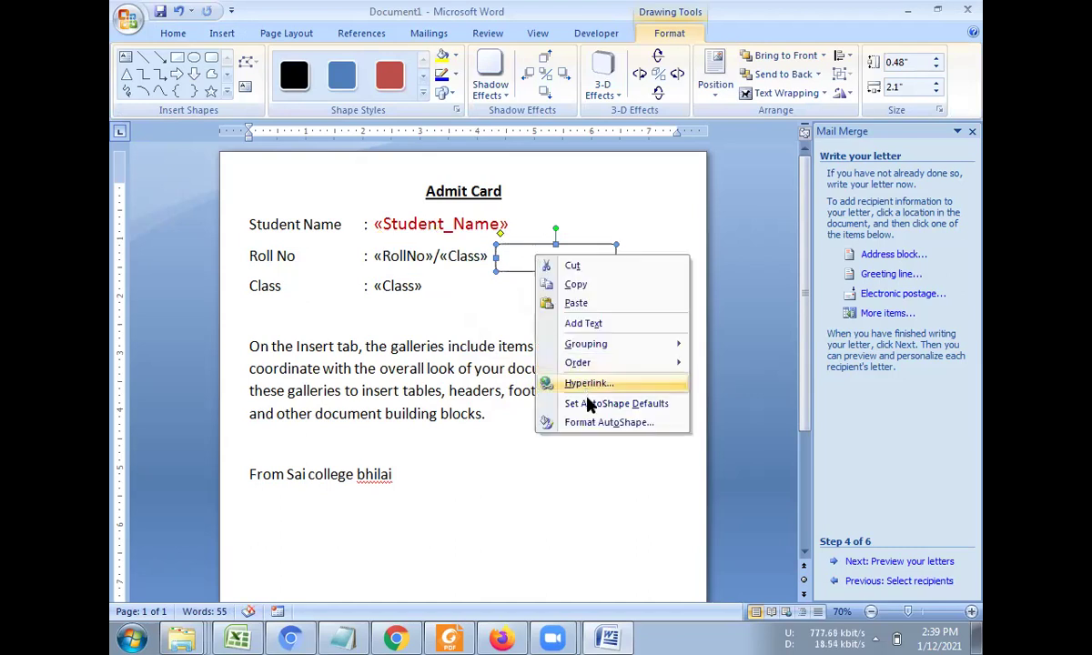
{"action": "mouse_move", "coordinate": [579, 362]}
{"action": "left_click", "coordinate": [748, 421]}
{"action": "mouse_move", "coordinate": [549, 262]}
{"action": "left_mouse_down"}
{"action": "mouse_move", "coordinate": [464, 264]}
{"action": "mouse_move", "coordinate": [602, 263]}
{"action": "left_mouse_up"}
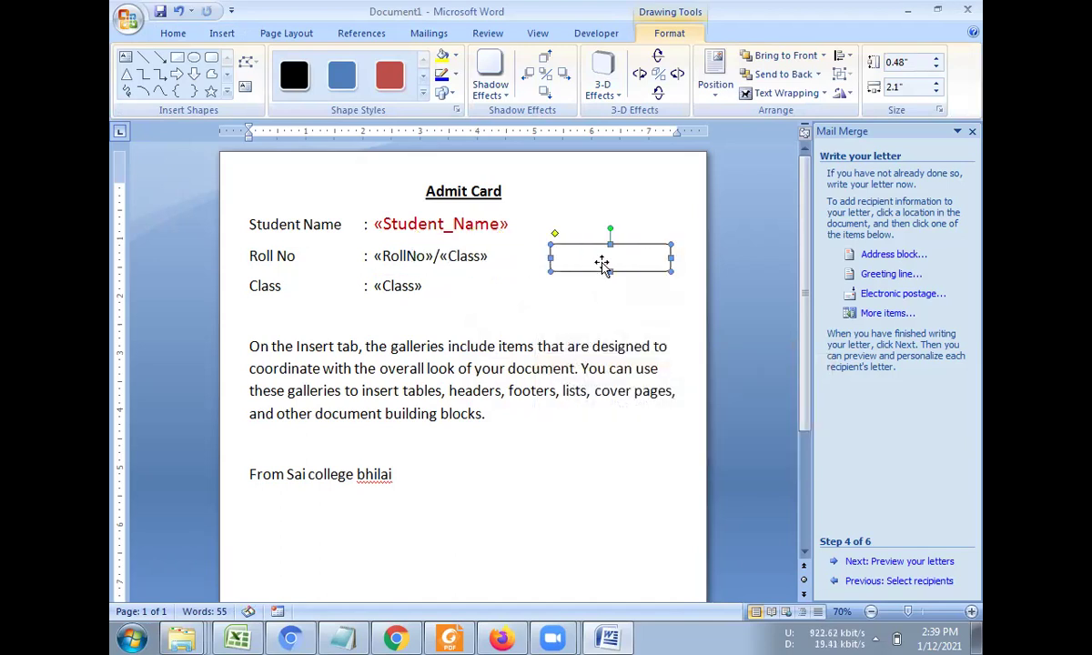
{"action": "key", "text": "Delete"}
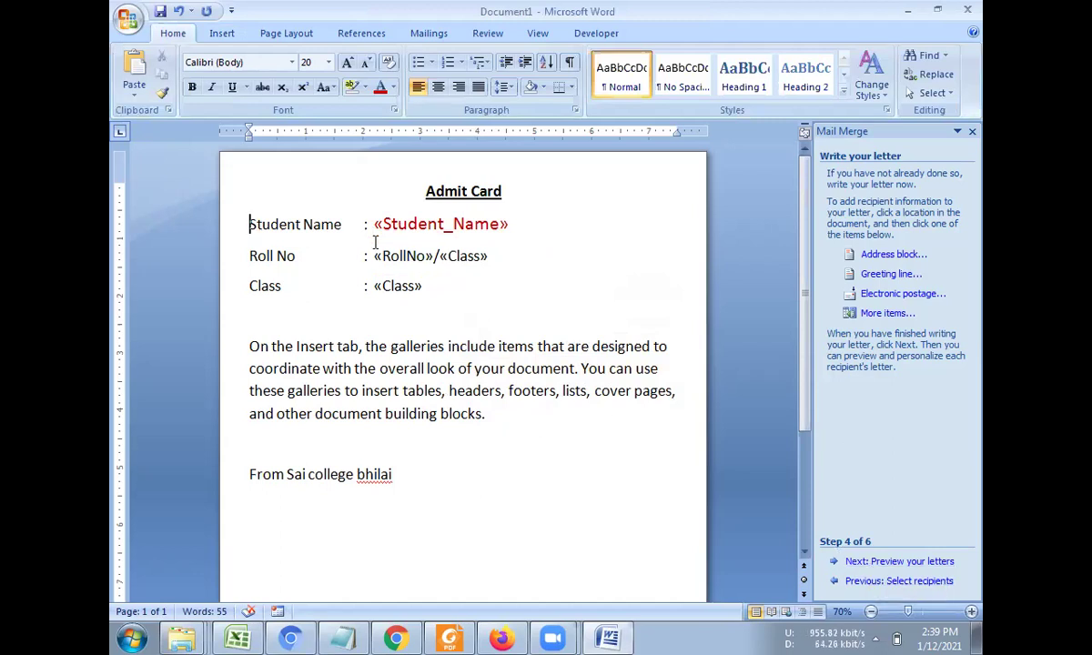
- Preview the Admit Card with student data, then move on to completing the merge
{"action": "left_click", "coordinate": [884, 561]}
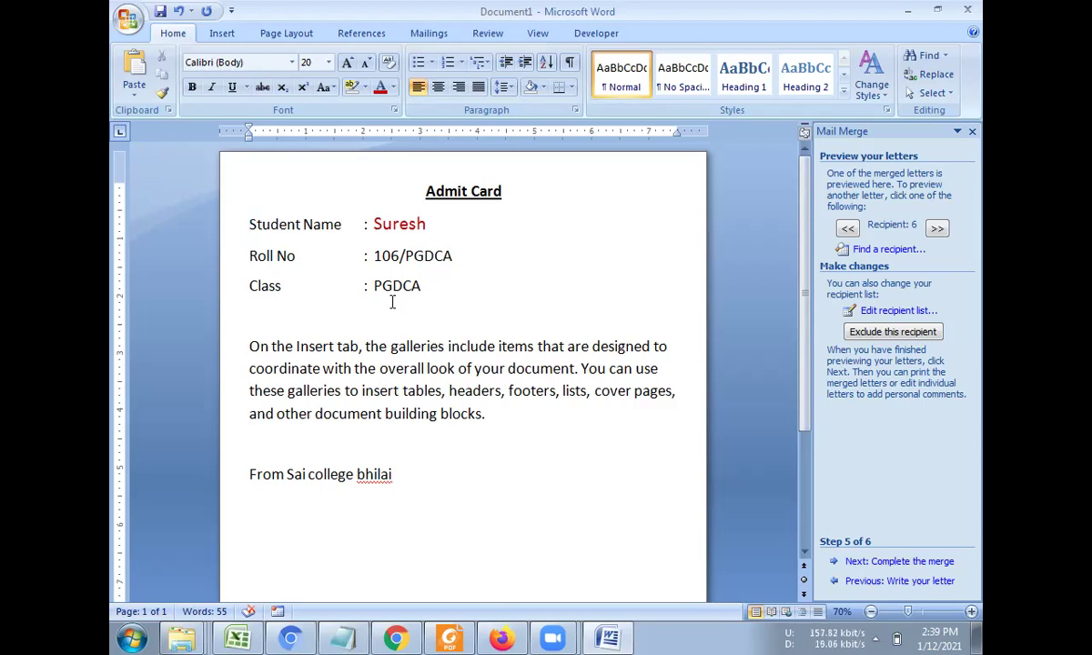
{"action": "left_click", "coordinate": [875, 562]}
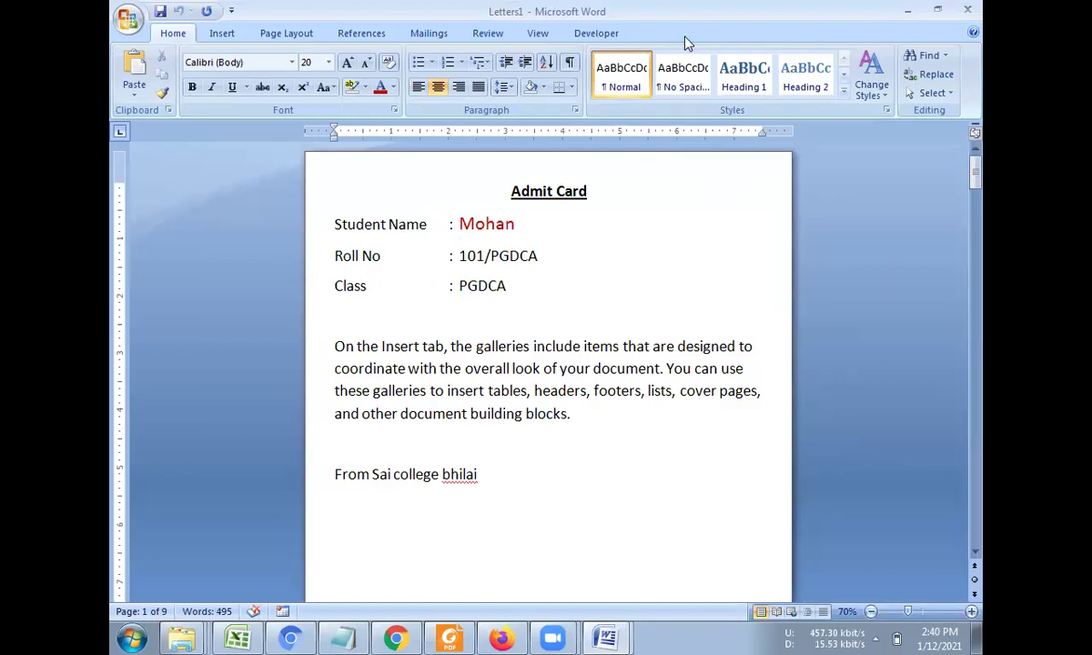
{"action": "key", "text": "super+d"}
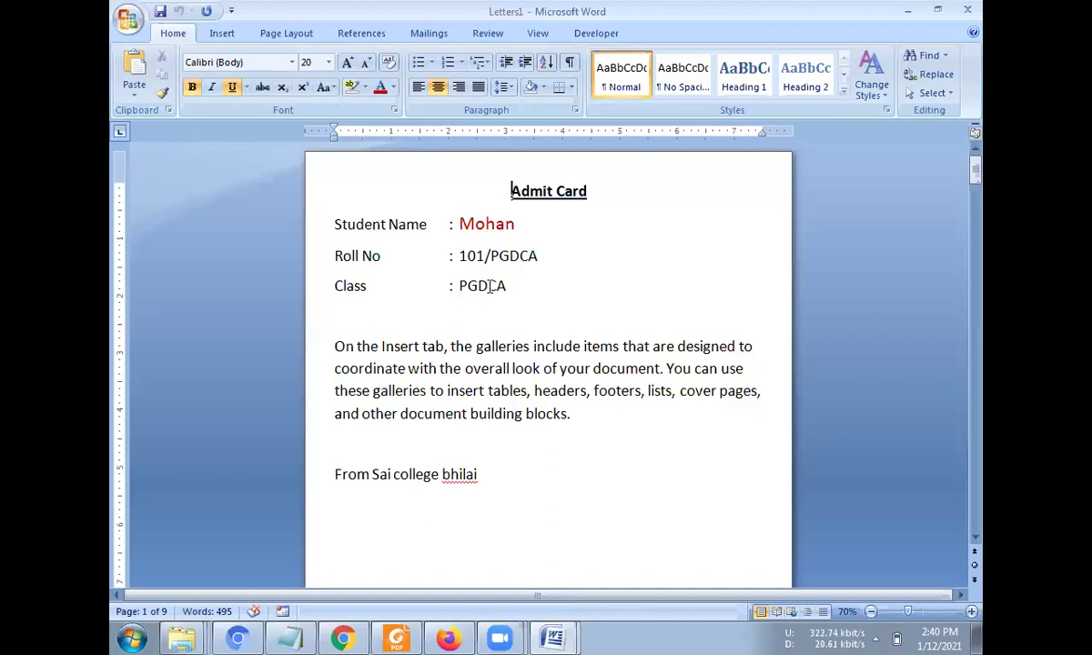
{"action": "left_click", "coordinate": [410, 377]}
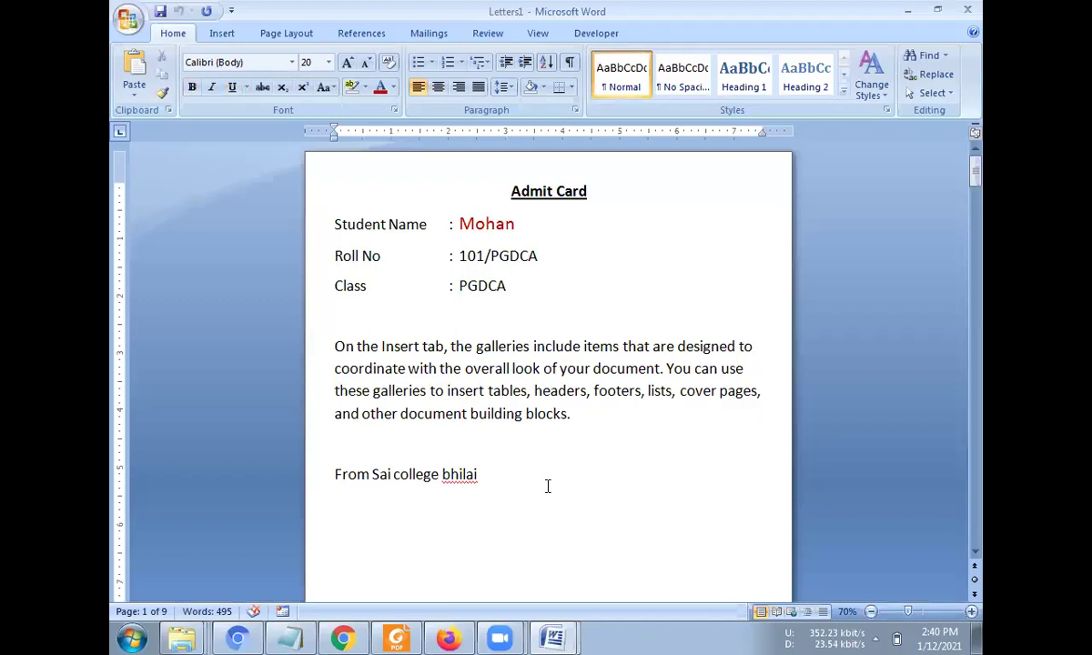